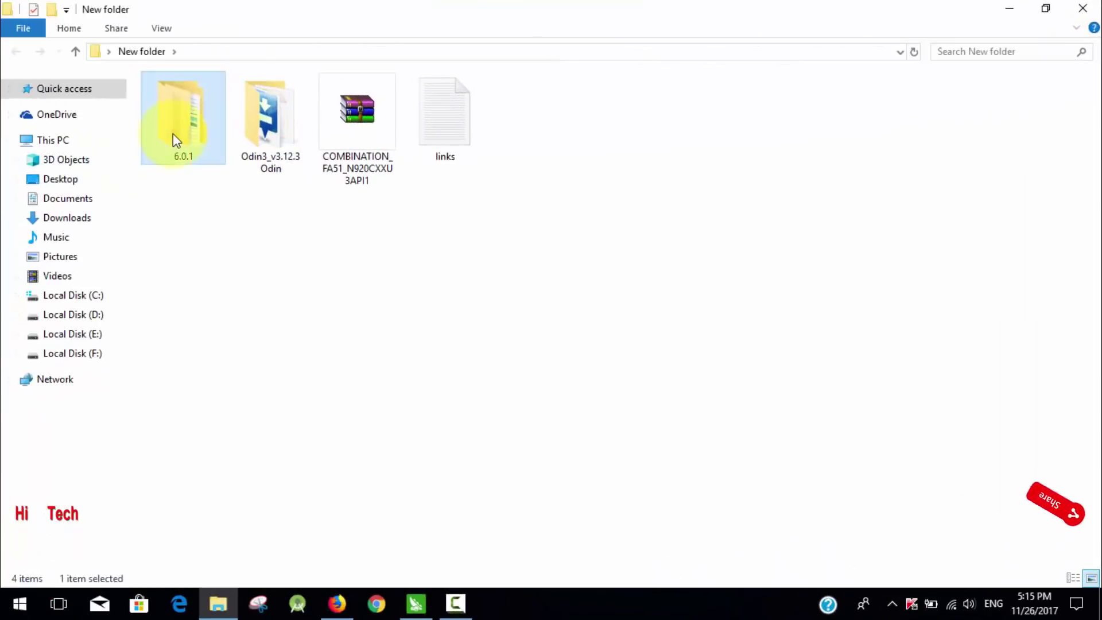
Check the firmware archive inside the 6.0.1 folder and return to New folder
double_click(173, 134)
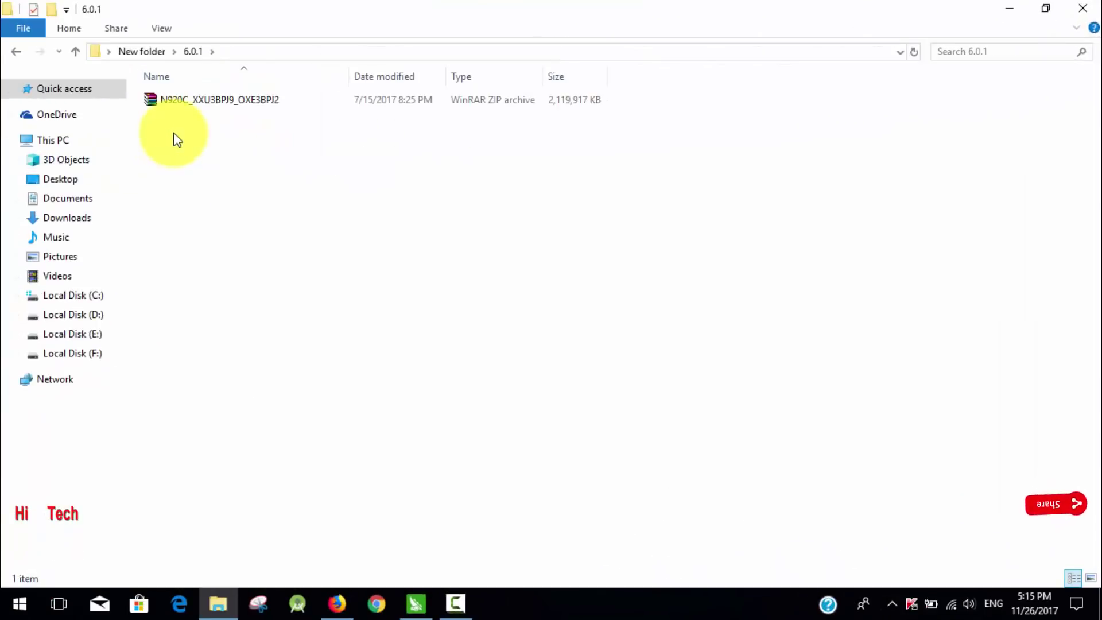
click(234, 96)
click(154, 51)
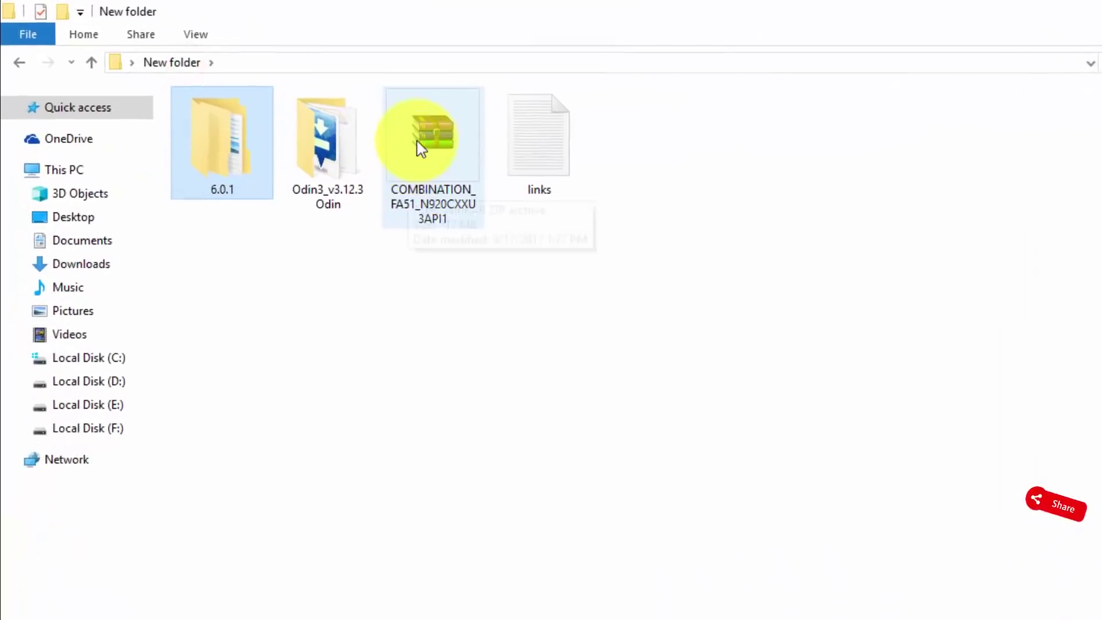
Extract the COMBINATION_FA51_N920CXXU3API1 archive into a folder of the same name
click(425, 159)
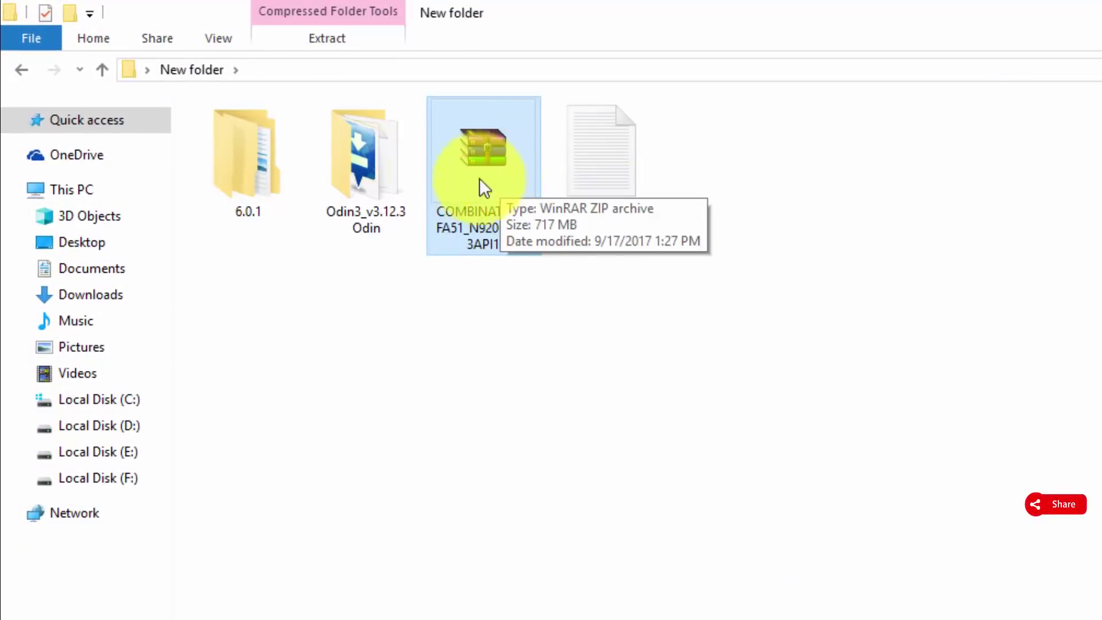
click(370, 177)
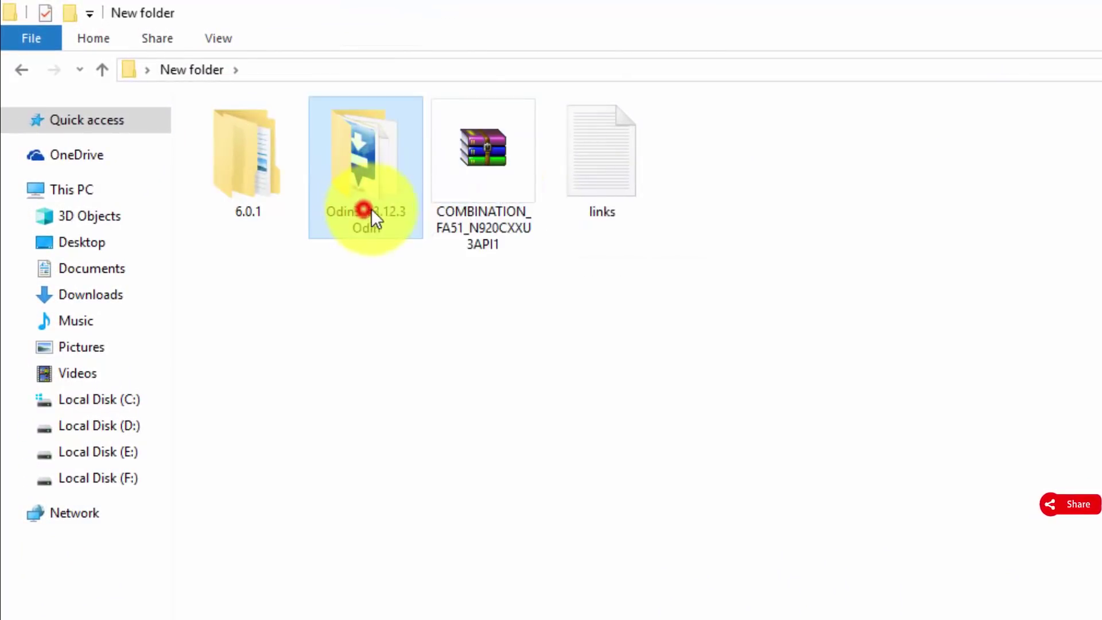
click(498, 185)
right_click(477, 161)
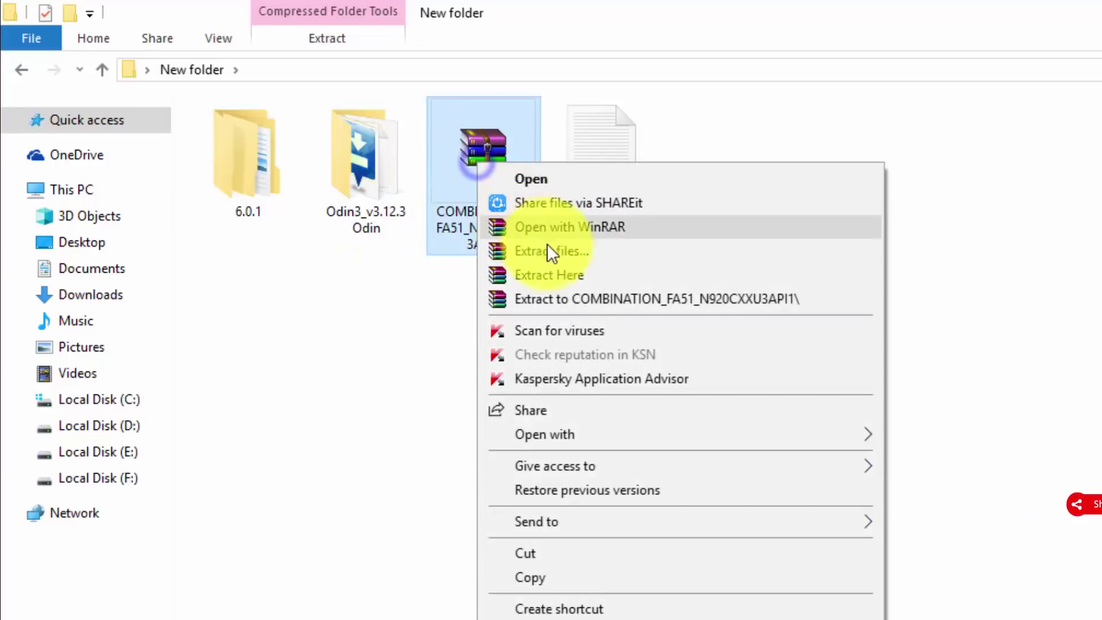
click(576, 295)
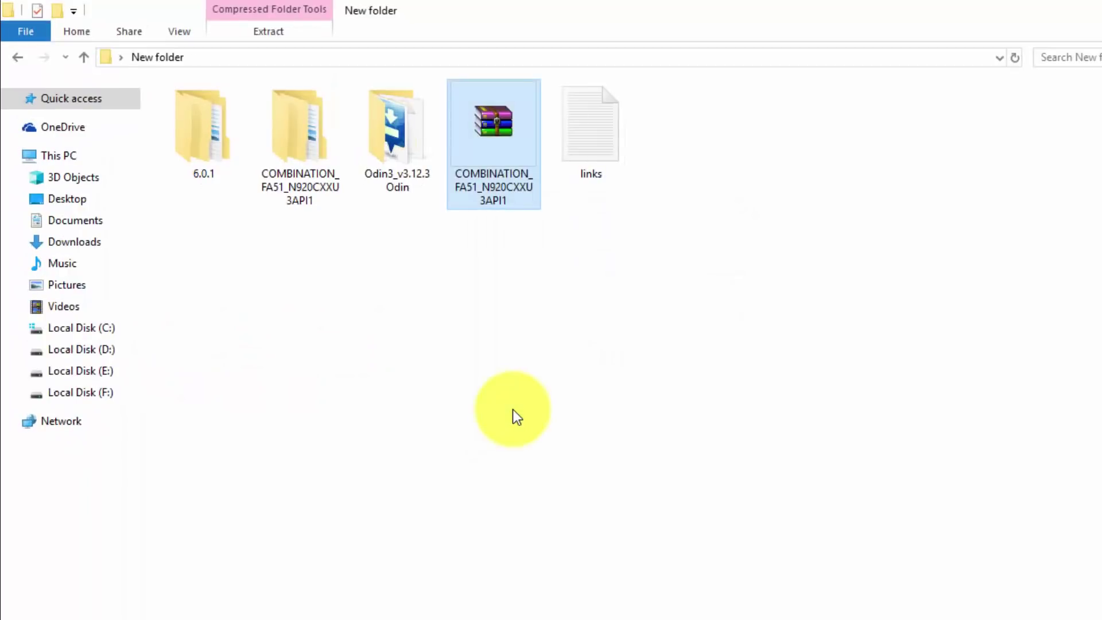
Open the extracted combination folder and its nested subfolder, widening the Name column to examine the full firmware file names
click(364, 308)
double_click(275, 158)
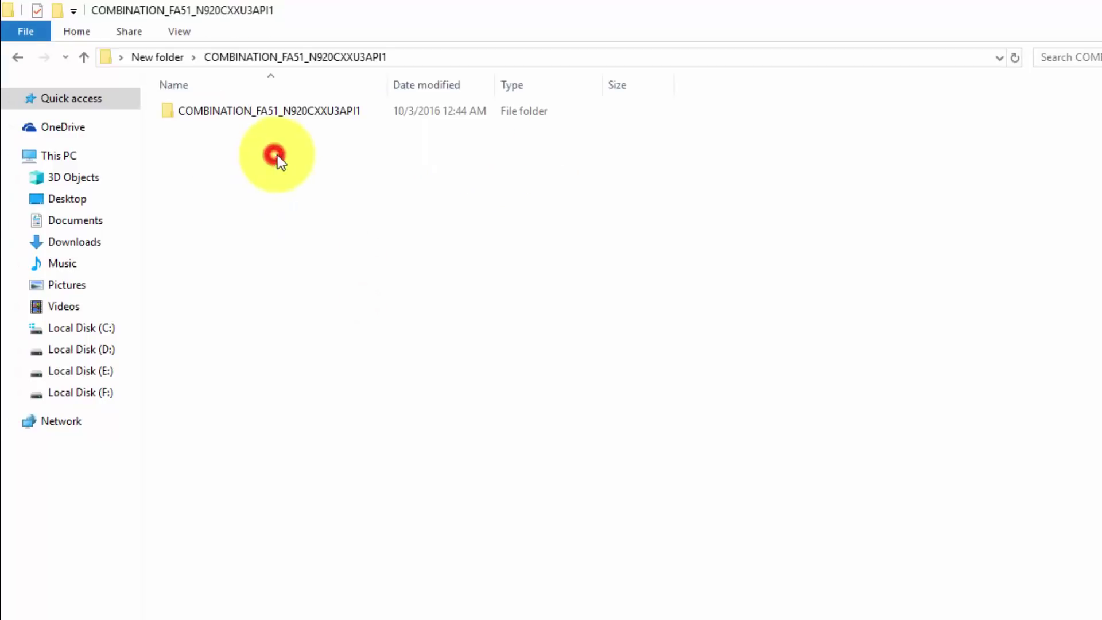
double_click(267, 117)
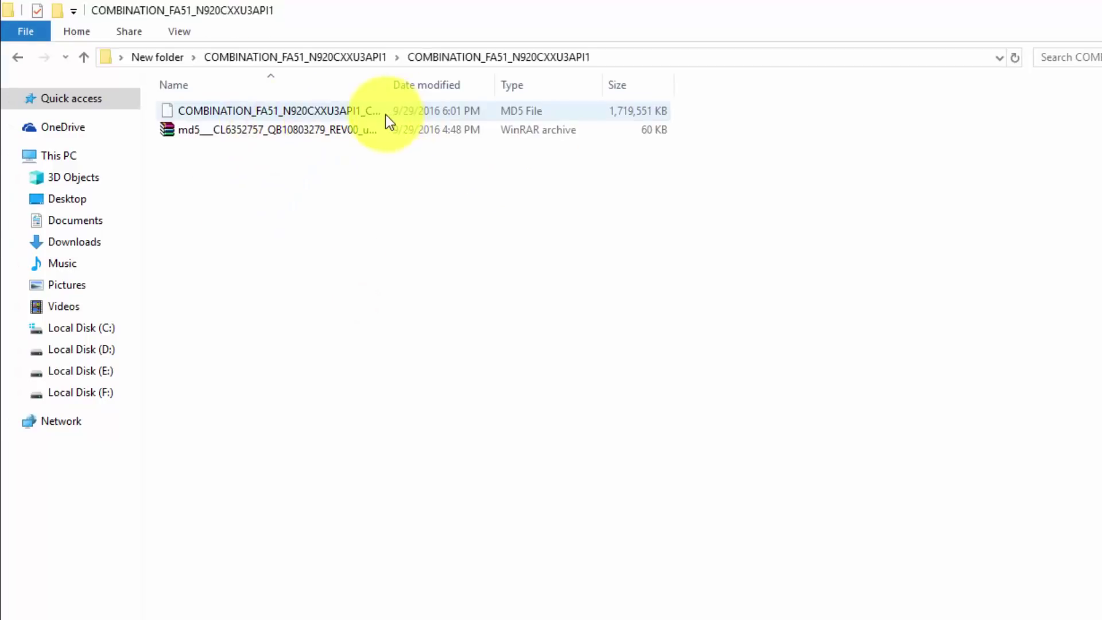
drag(394, 85, 701, 86)
click(415, 113)
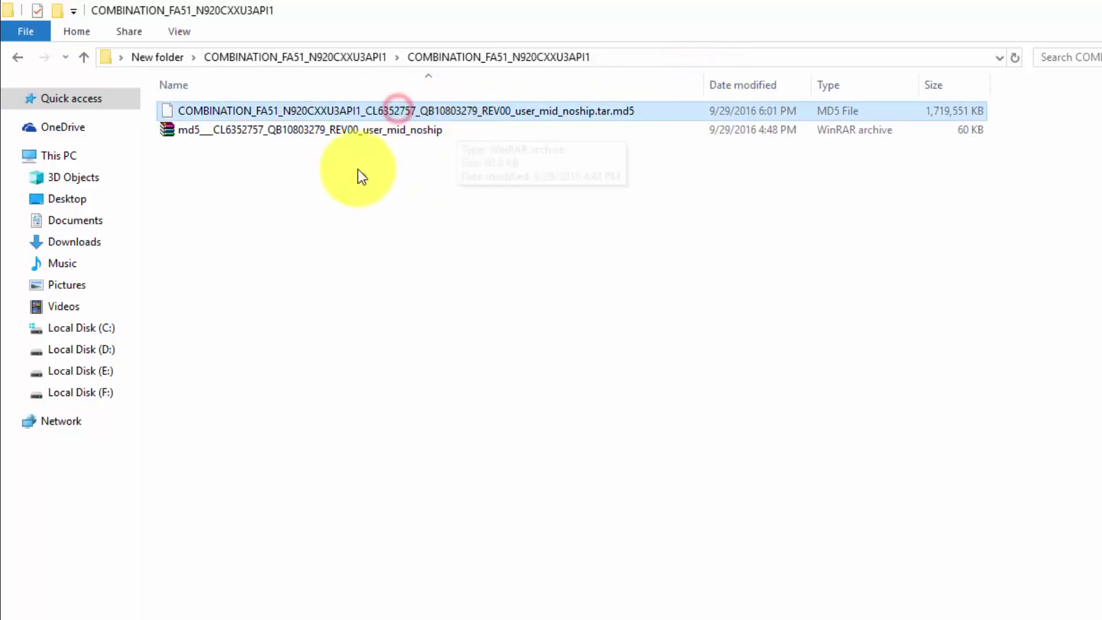
drag(364, 177, 324, 122)
Launch the Odin3 application from the Odin3_v3.12.3 Odin folder and move its window aside
click(259, 63)
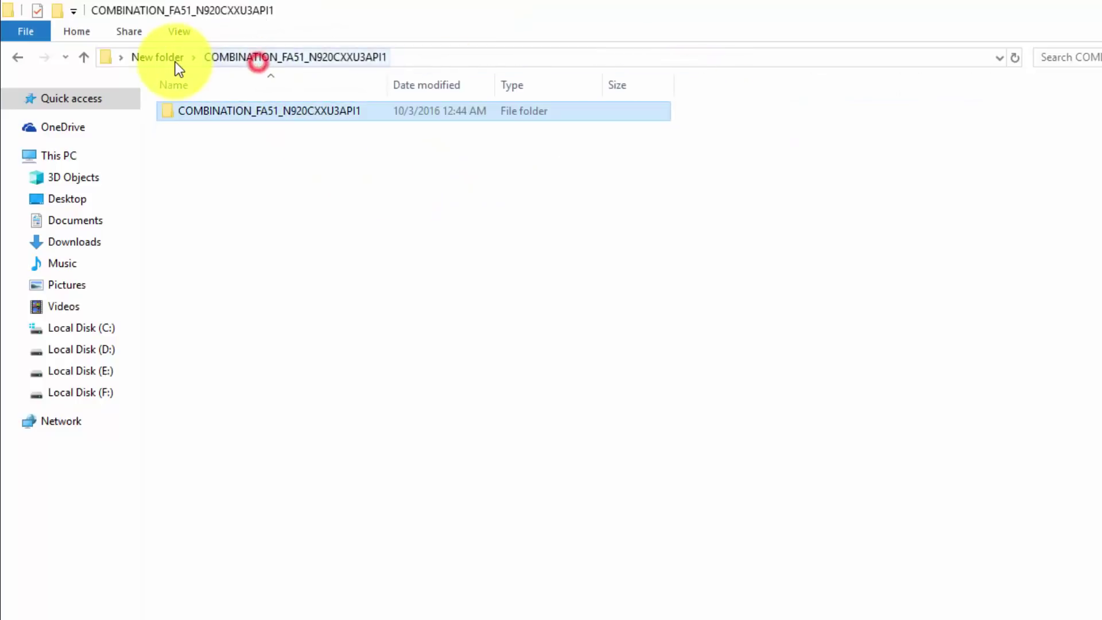
click(174, 61)
double_click(397, 132)
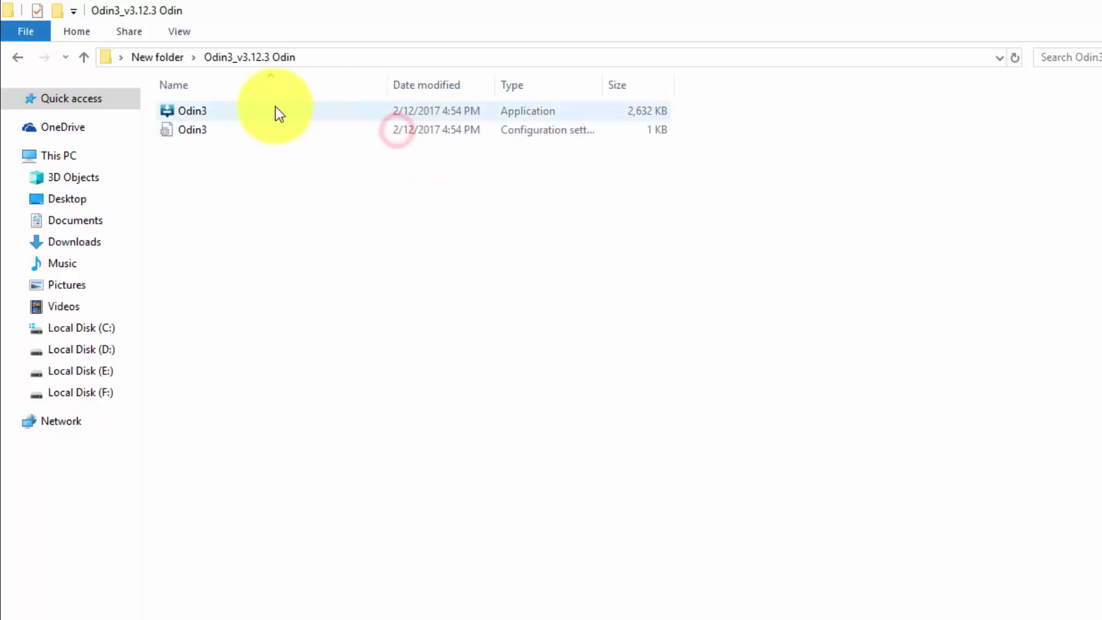
double_click(244, 112)
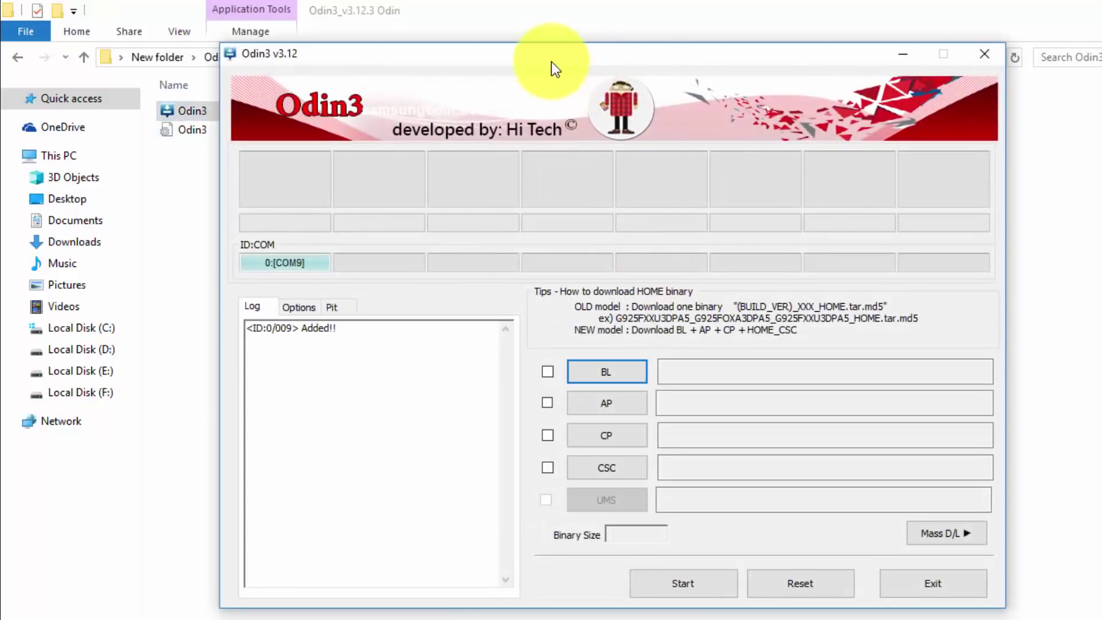
drag(551, 61, 760, 71)
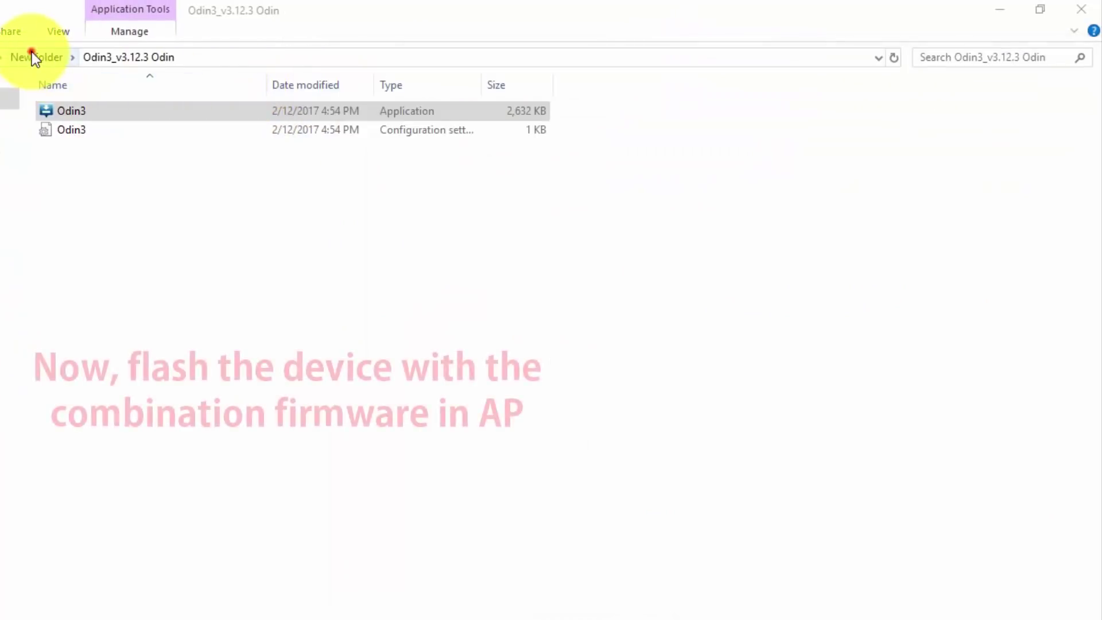
Look into the extracted combination firmware folder from New folder and return
click(32, 52)
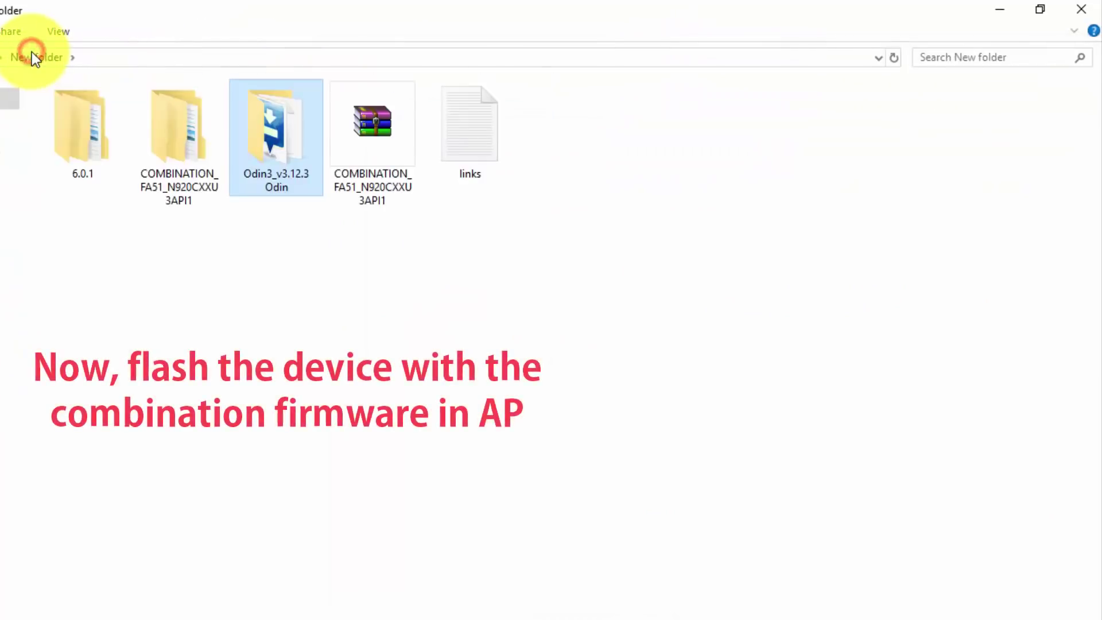
double_click(170, 118)
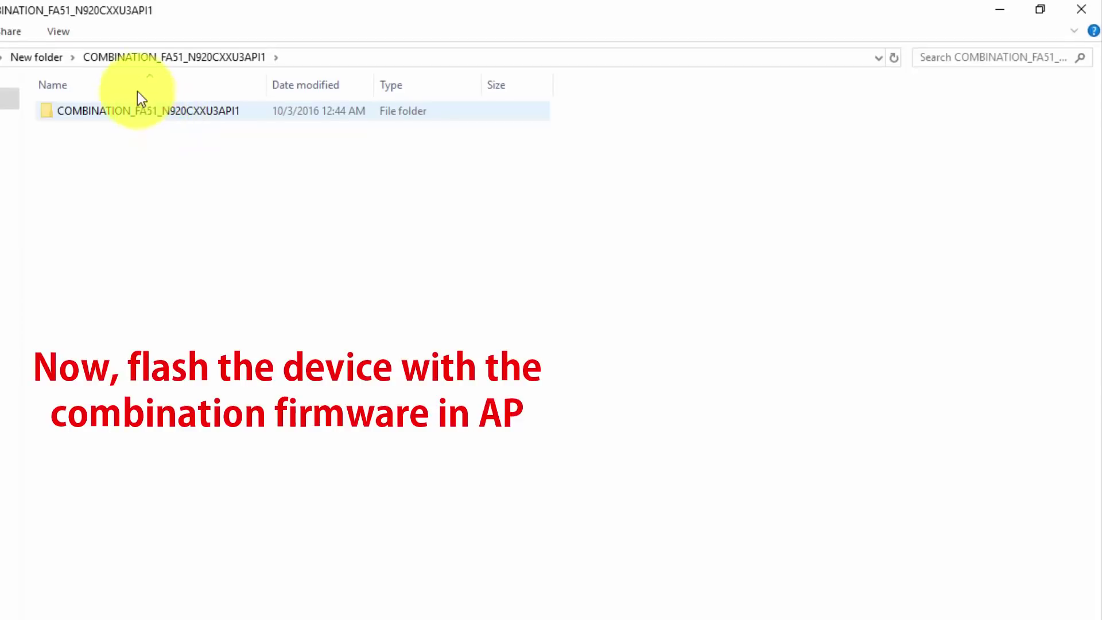
click(54, 56)
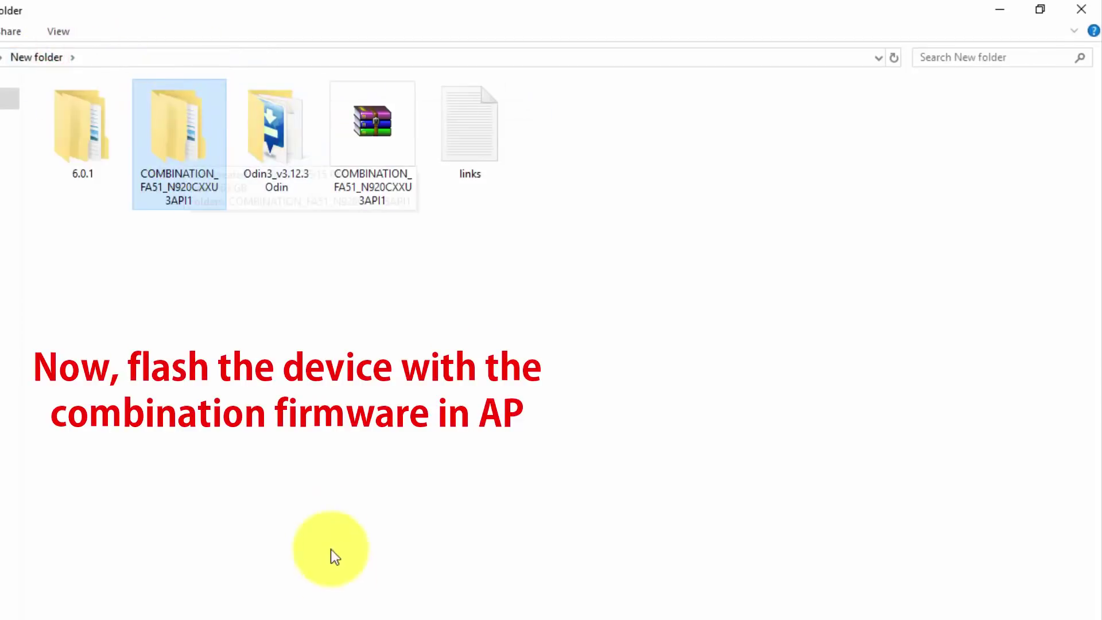
In Odin3, load the COMBINATION_FA51_N920CXXU3API1 MD5 file from the nested combination folder in the desktop's New folder as the AP file
click(339, 618)
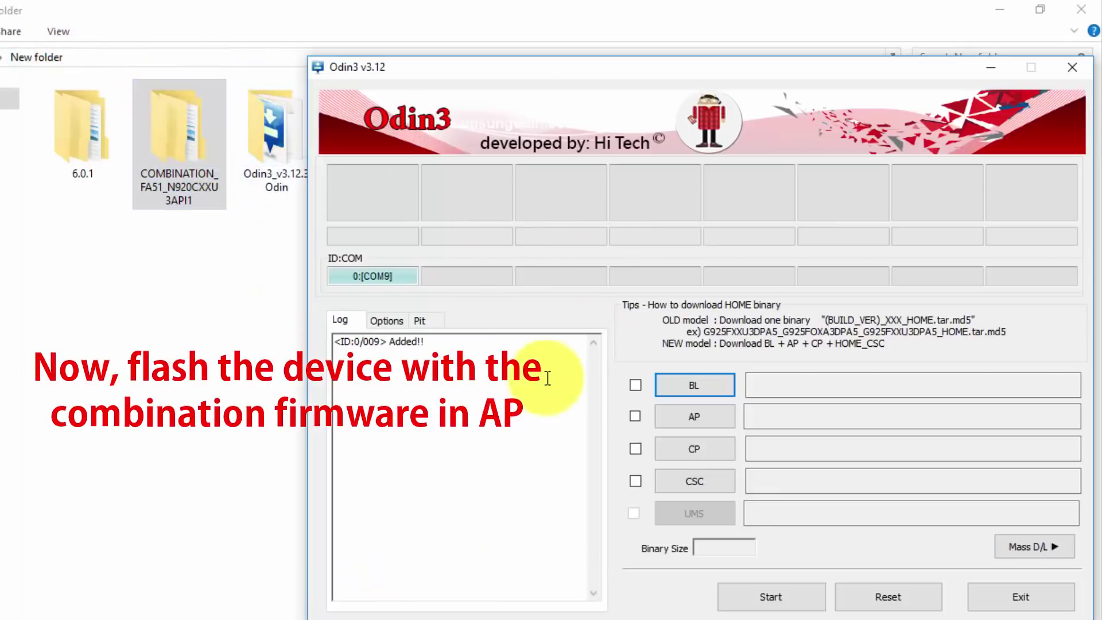
click(695, 421)
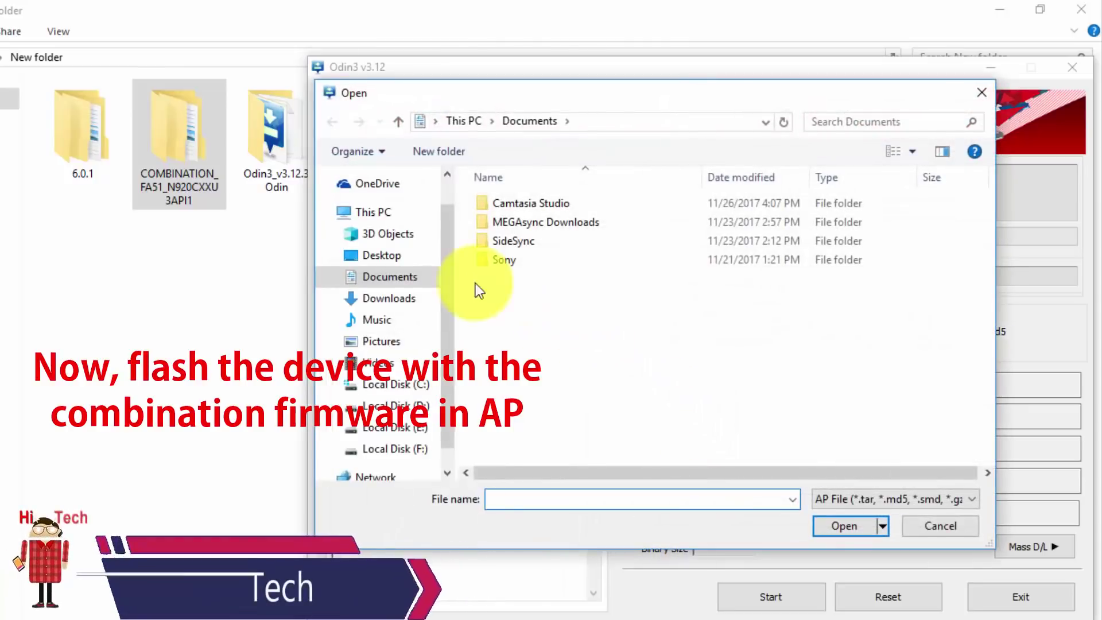
click(383, 256)
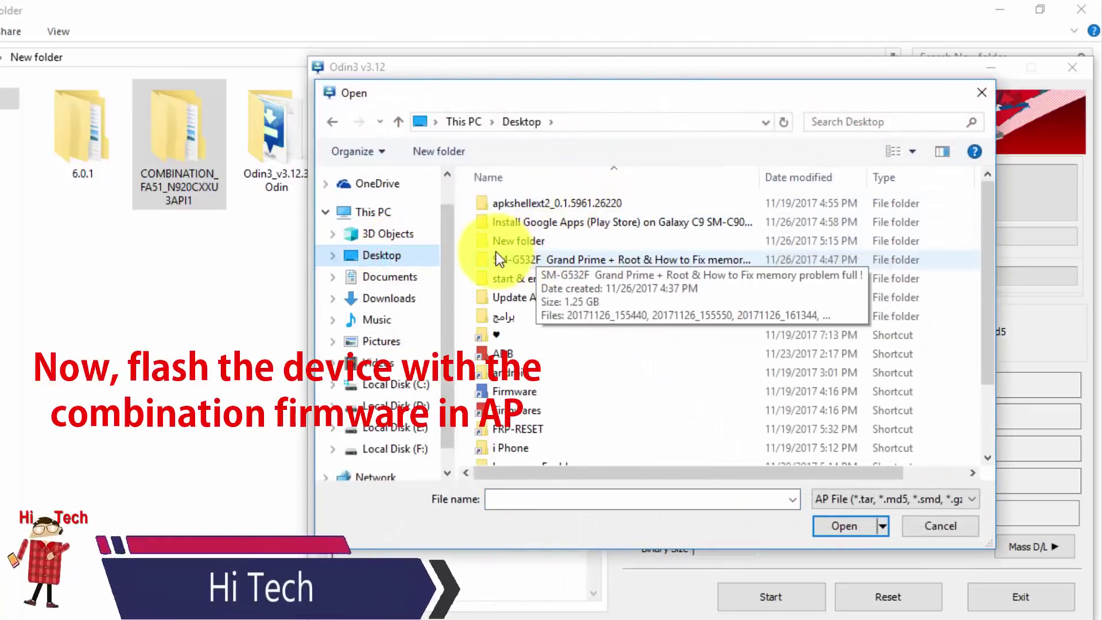
click(522, 236)
double_click(522, 236)
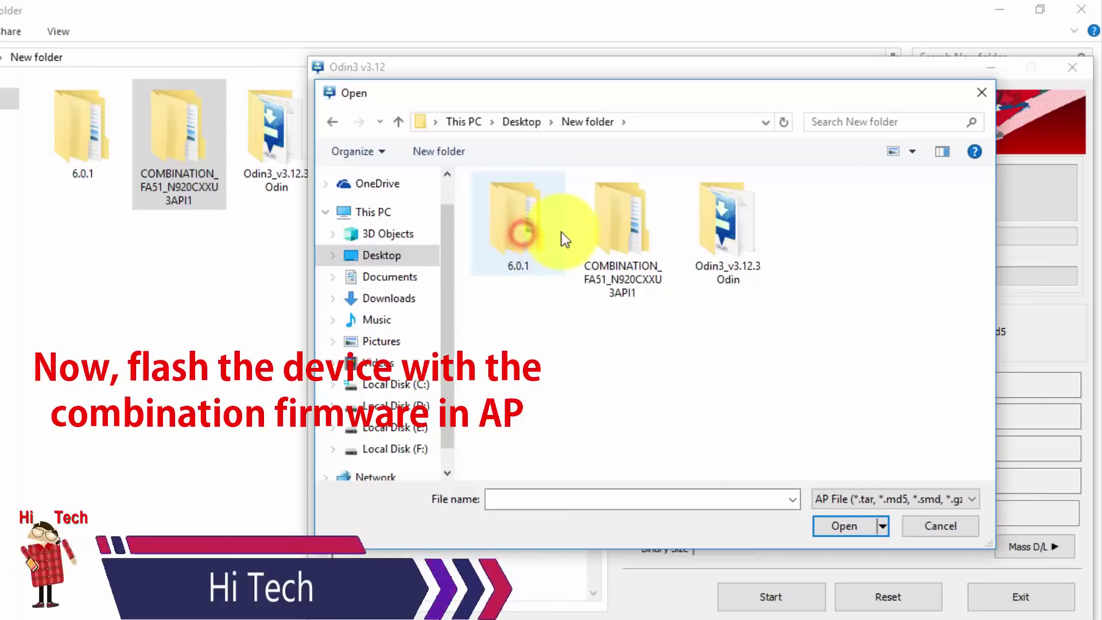
click(631, 217)
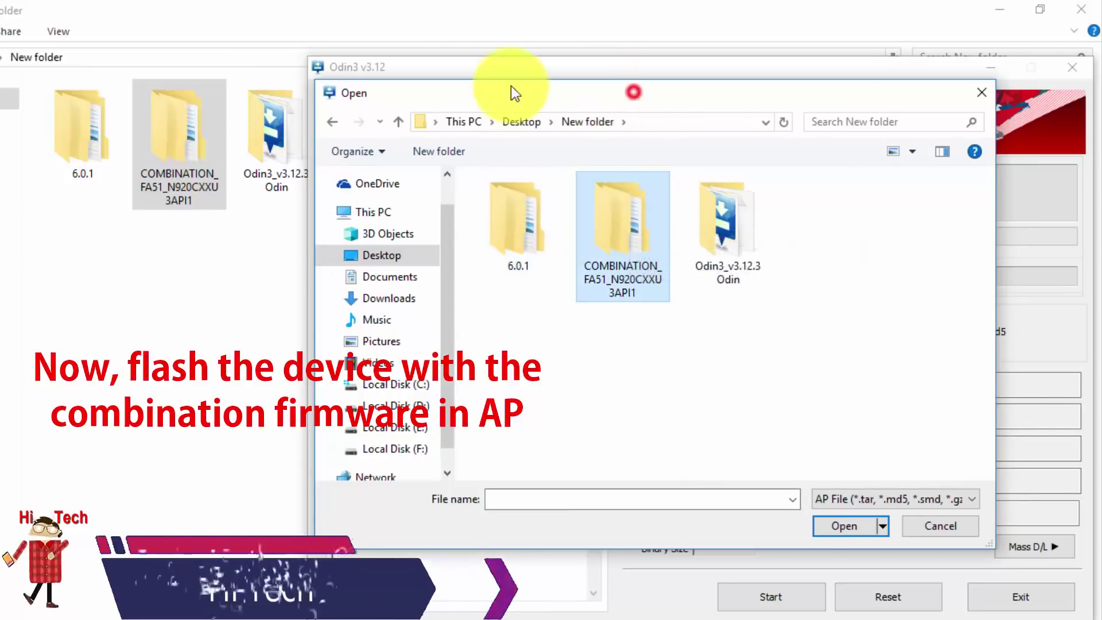
drag(511, 85, 201, 61)
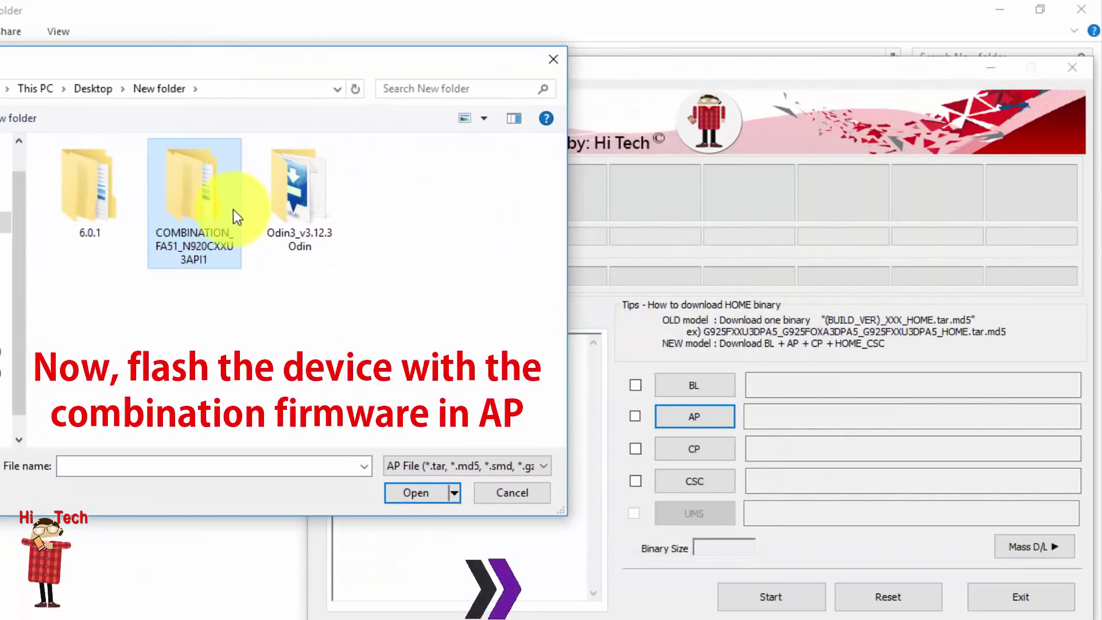
double_click(202, 205)
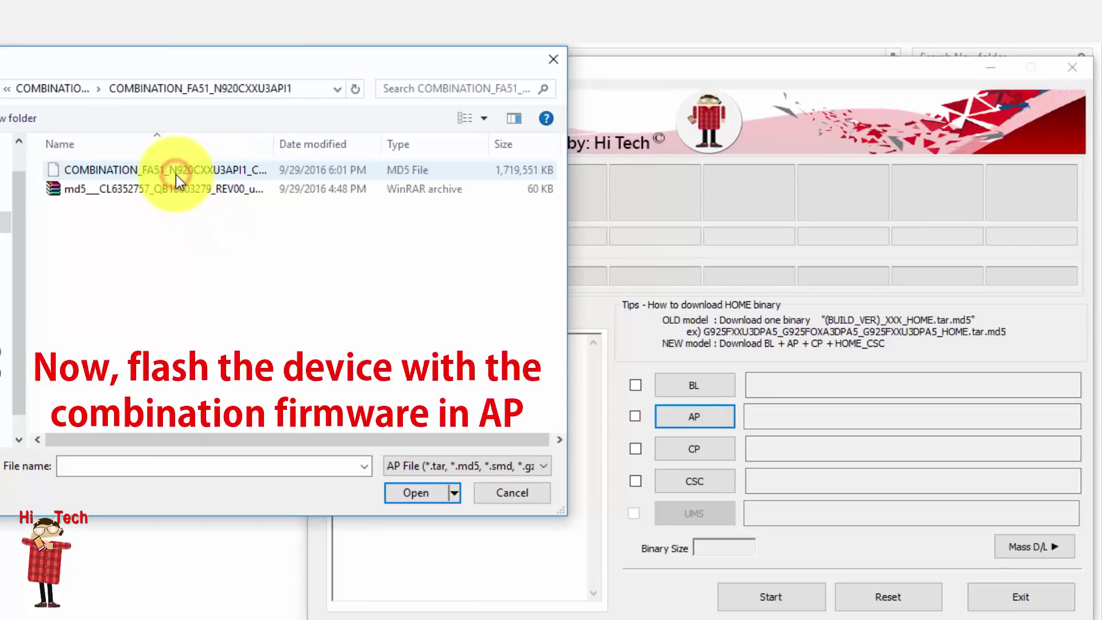
click(176, 175)
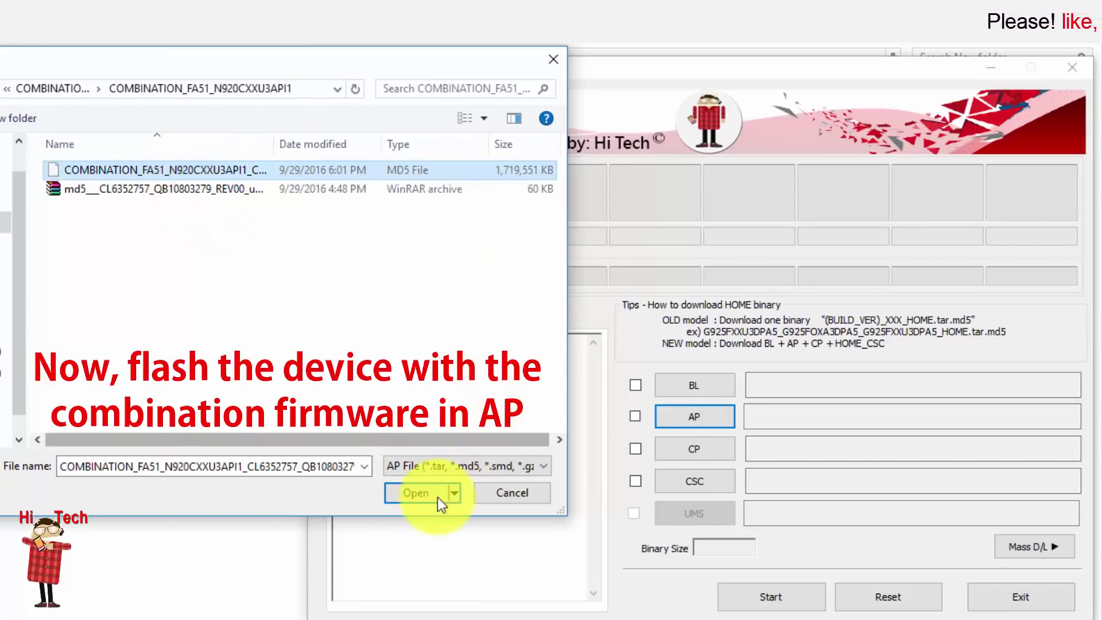
click(406, 492)
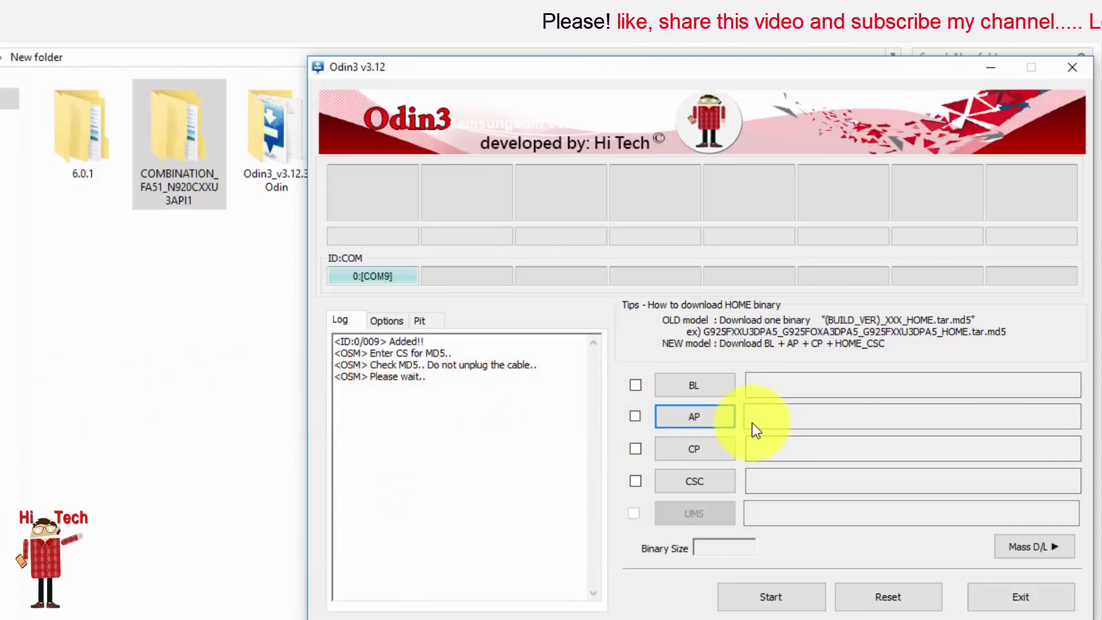
Start flashing the device with the combination firmware in the AP slot
click(699, 423)
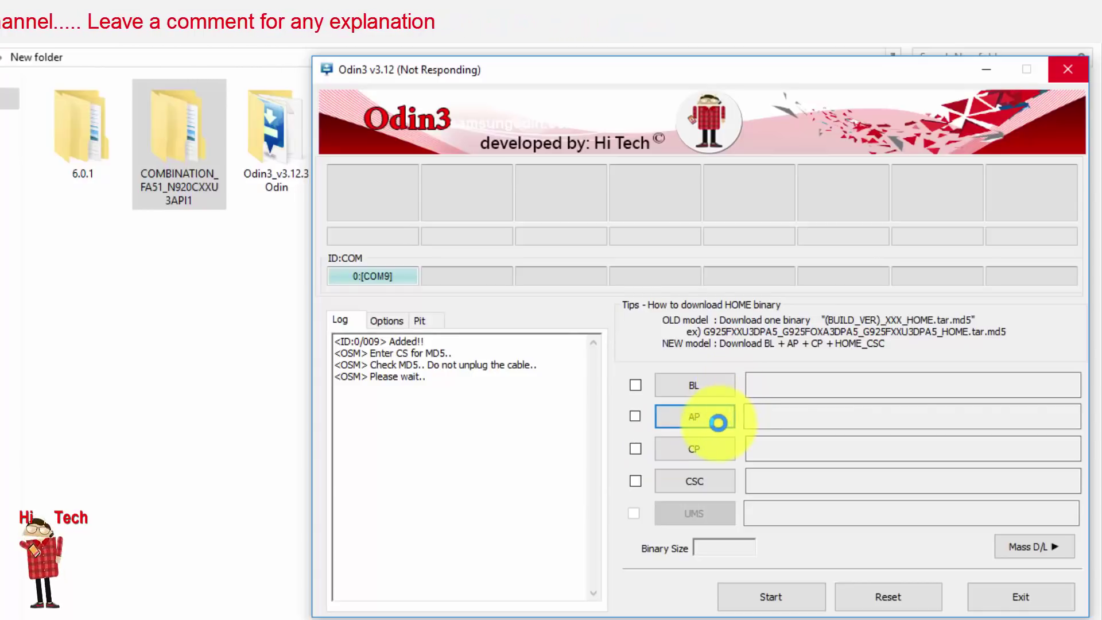
click(769, 596)
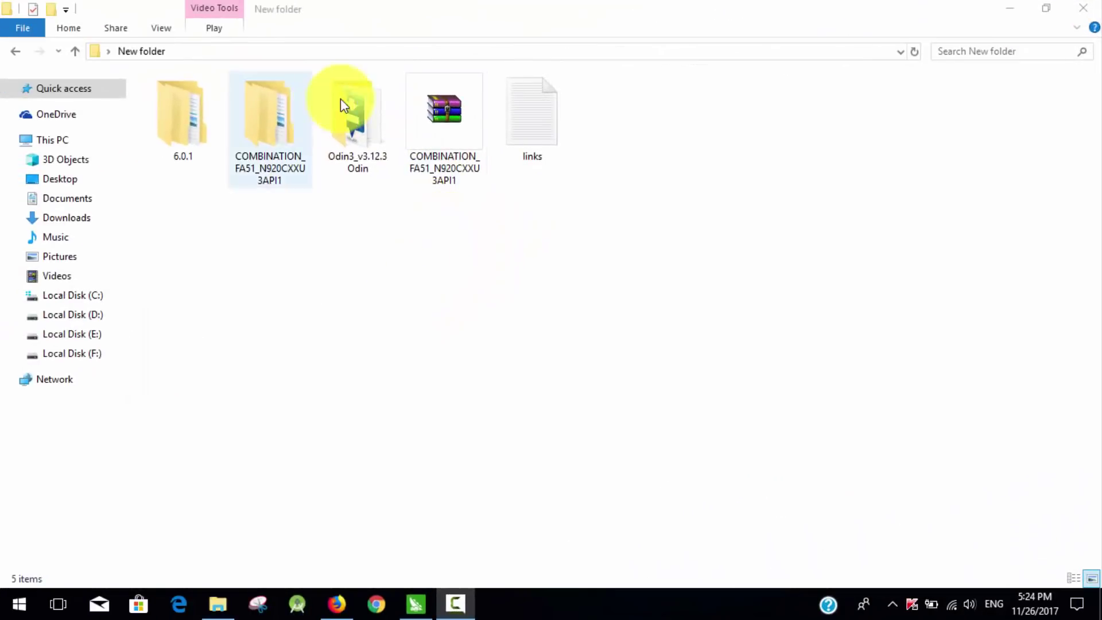
Launch Odin3 again from its folder and move its window clear of the file list
double_click(356, 152)
double_click(232, 101)
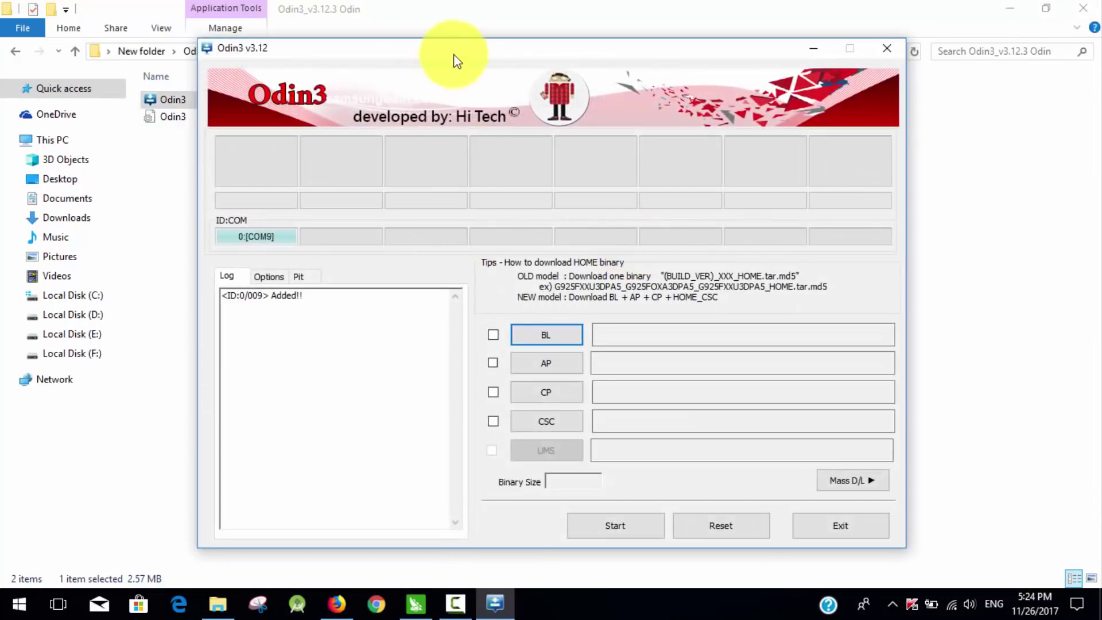
drag(515, 48, 606, 50)
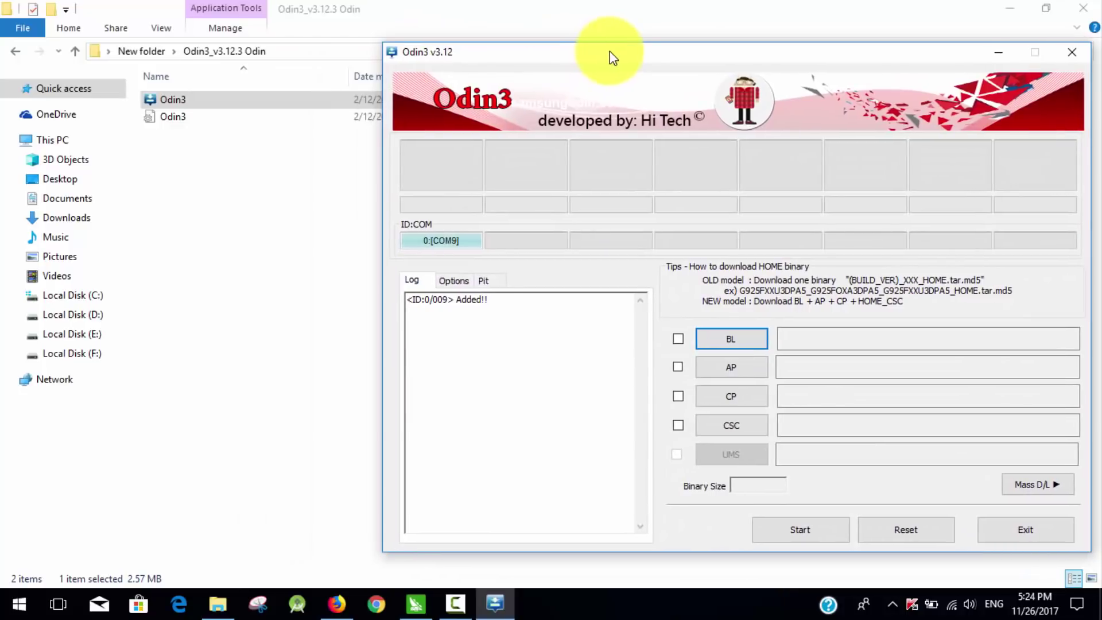
Extract the N920C_XXU3BPJ9_OXE3BPJ2 archive in the 6.0.1 folder into a folder of the same name
click(159, 51)
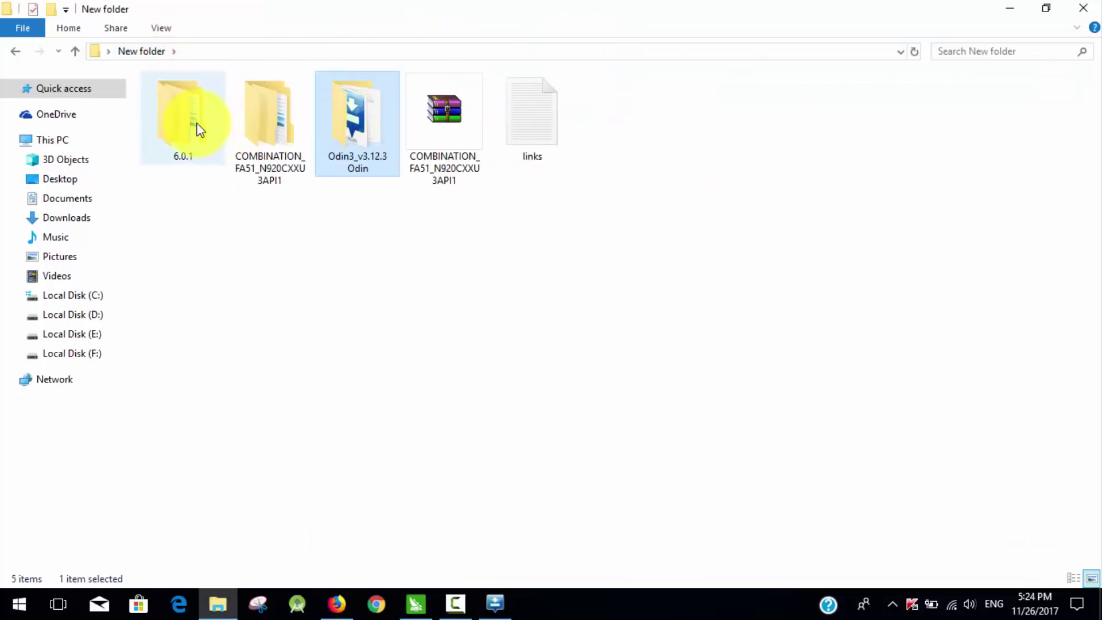
double_click(197, 127)
right_click(211, 99)
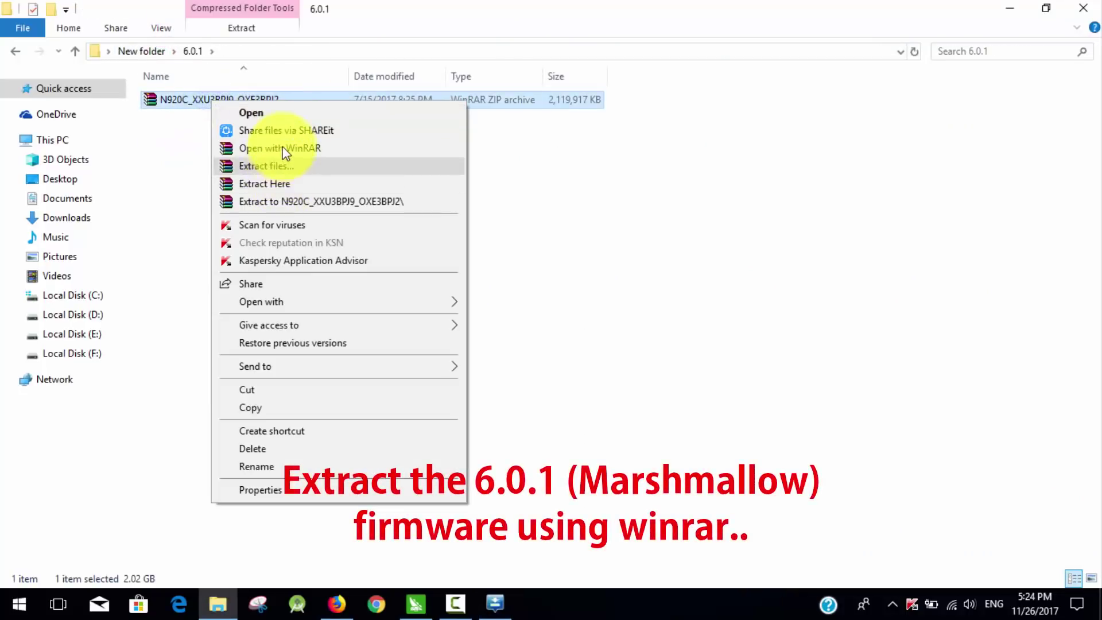
click(293, 197)
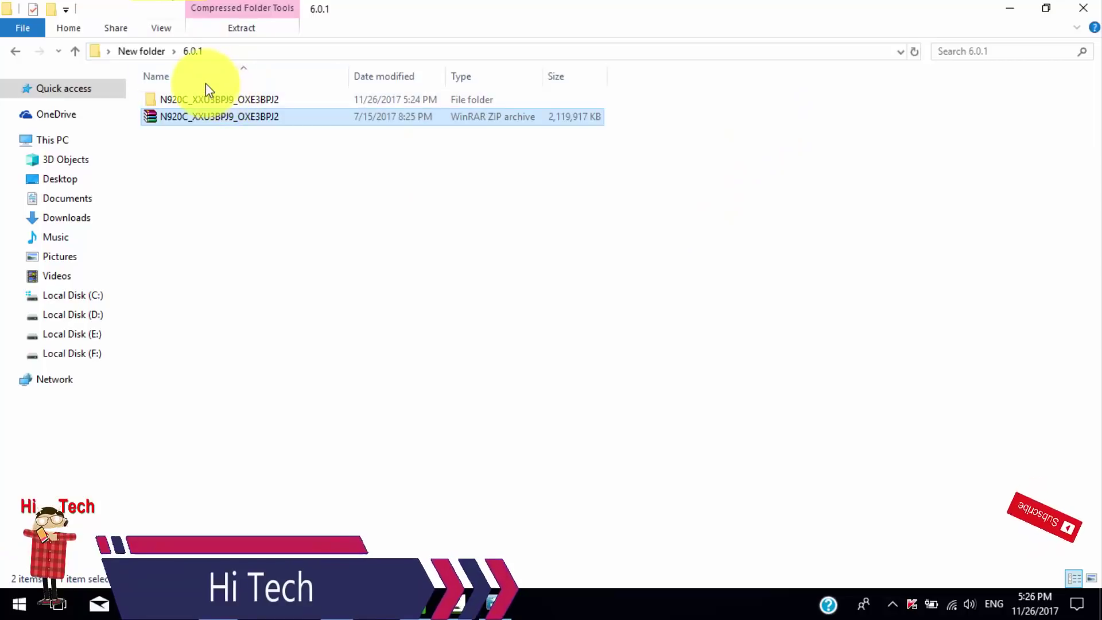
In Odin3, load the BL_N920CXXU3BPJ9 MD5 file from the nested N920C_XXU3BPJ9_OXE3BPJ2 folder inside the desktop's New folder > 6.0.1 as the BL file
click(139, 51)
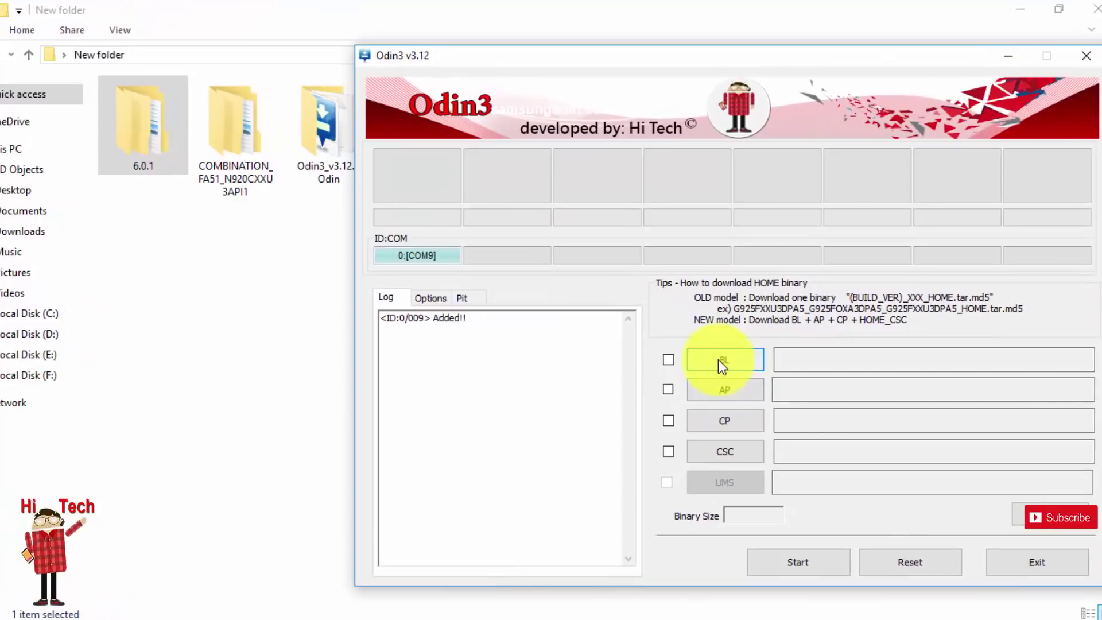
click(719, 360)
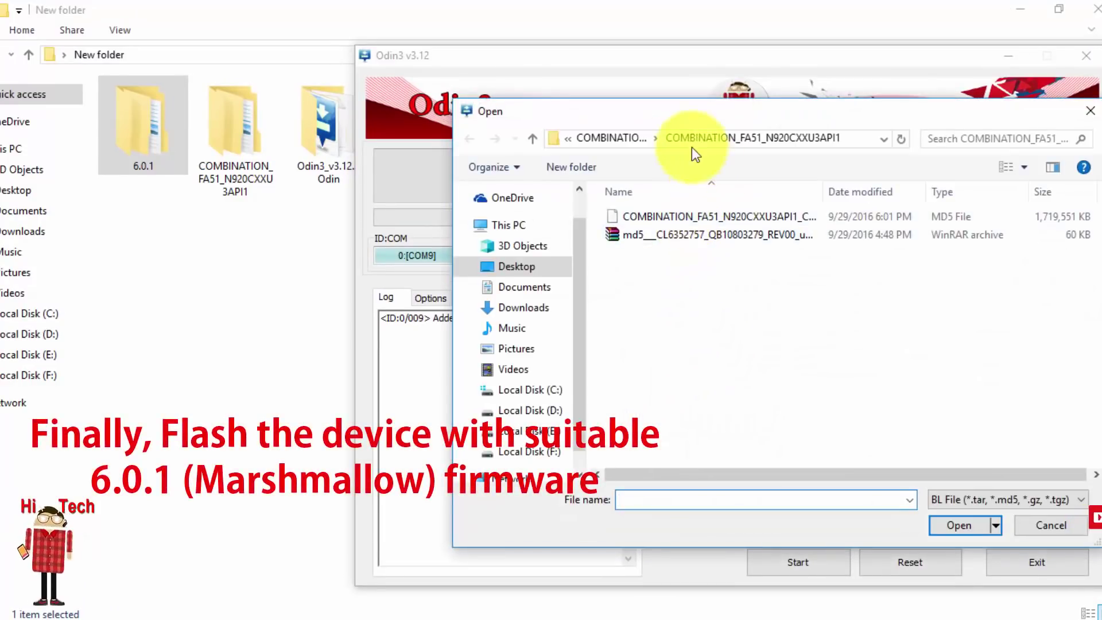
click(630, 139)
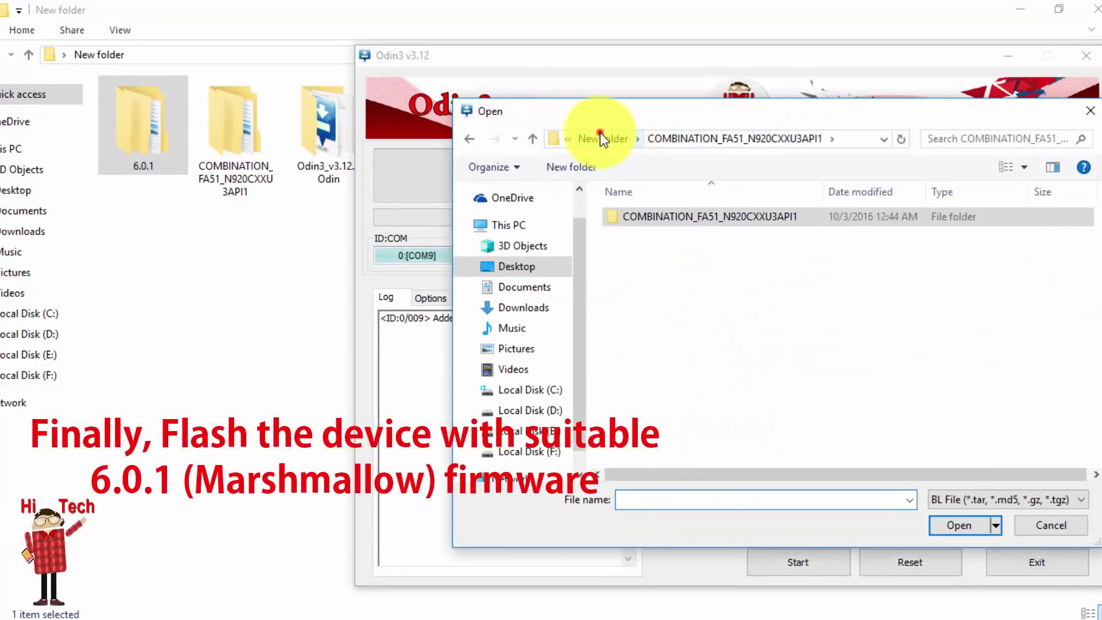
click(600, 138)
click(648, 257)
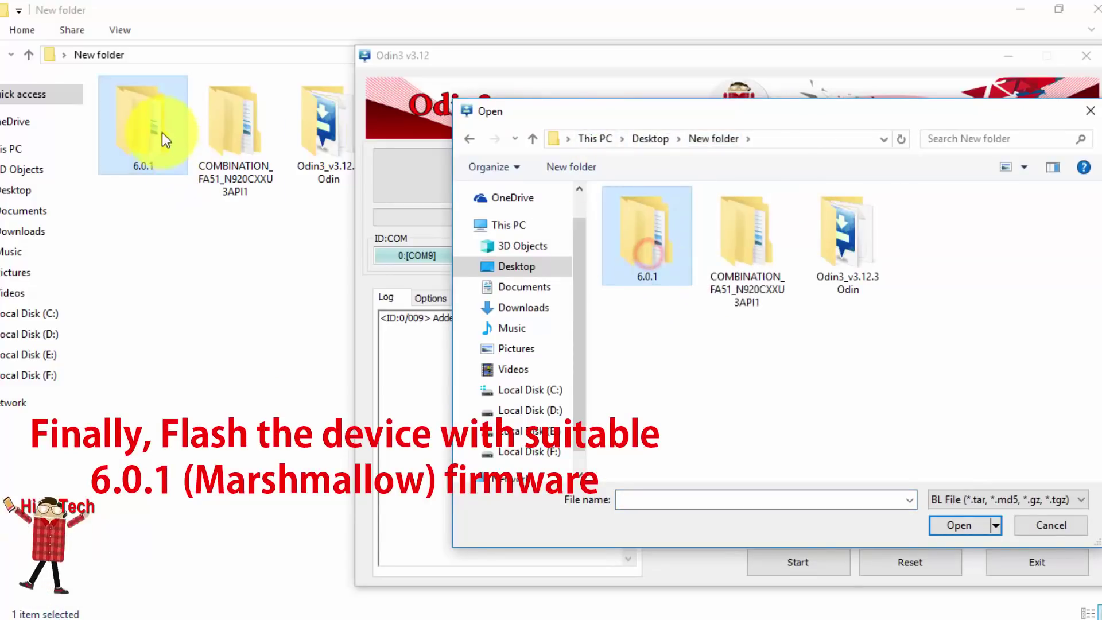
double_click(634, 232)
drag(684, 111, 280, 110)
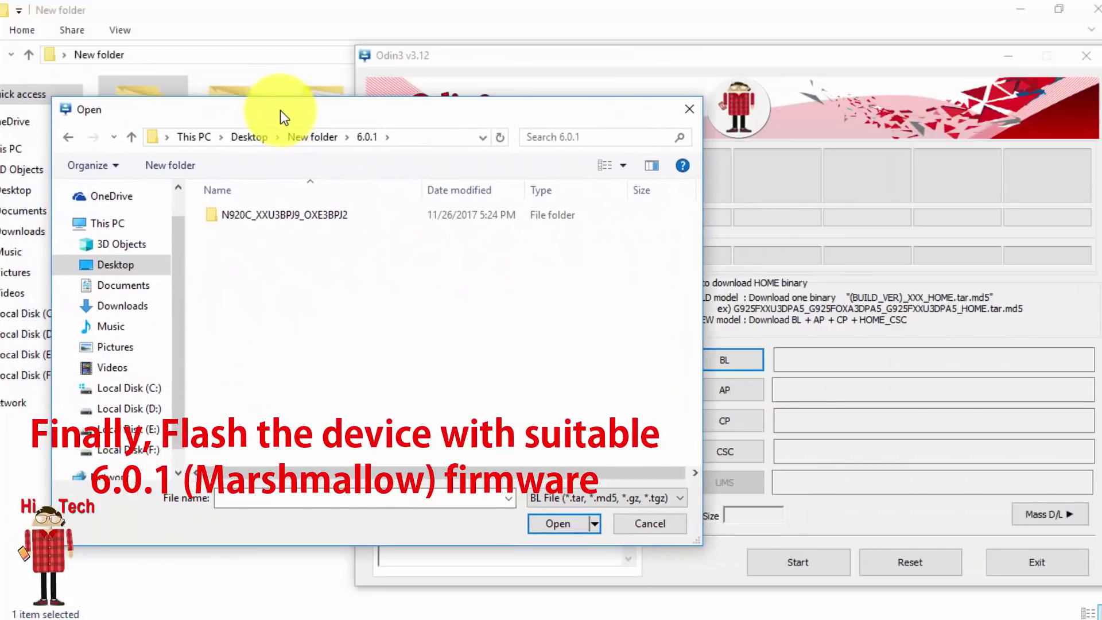
double_click(320, 208)
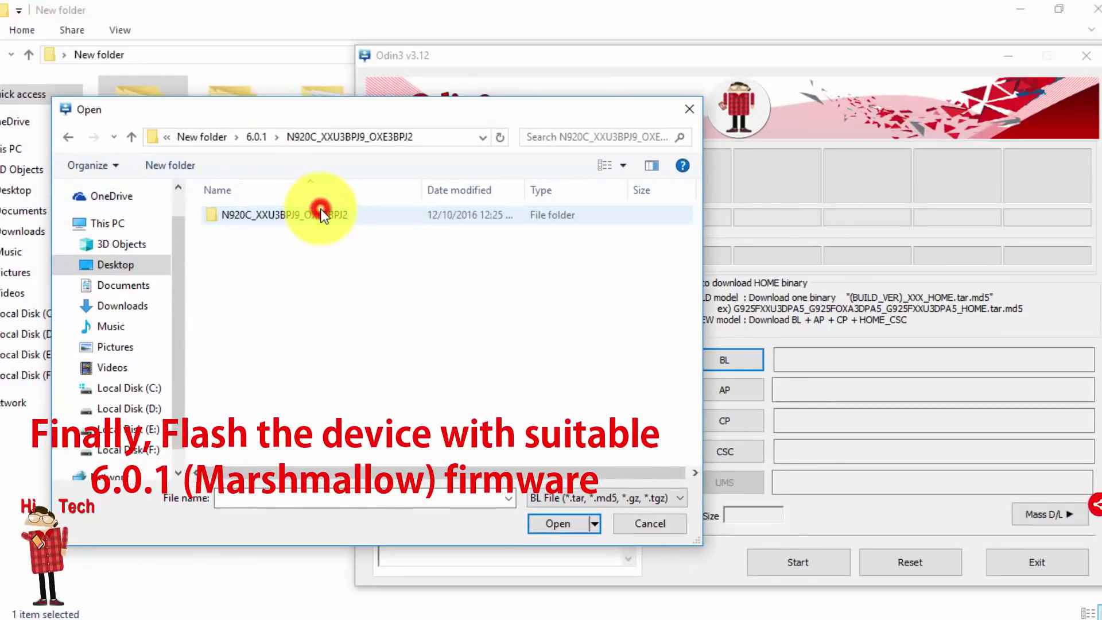
double_click(323, 209)
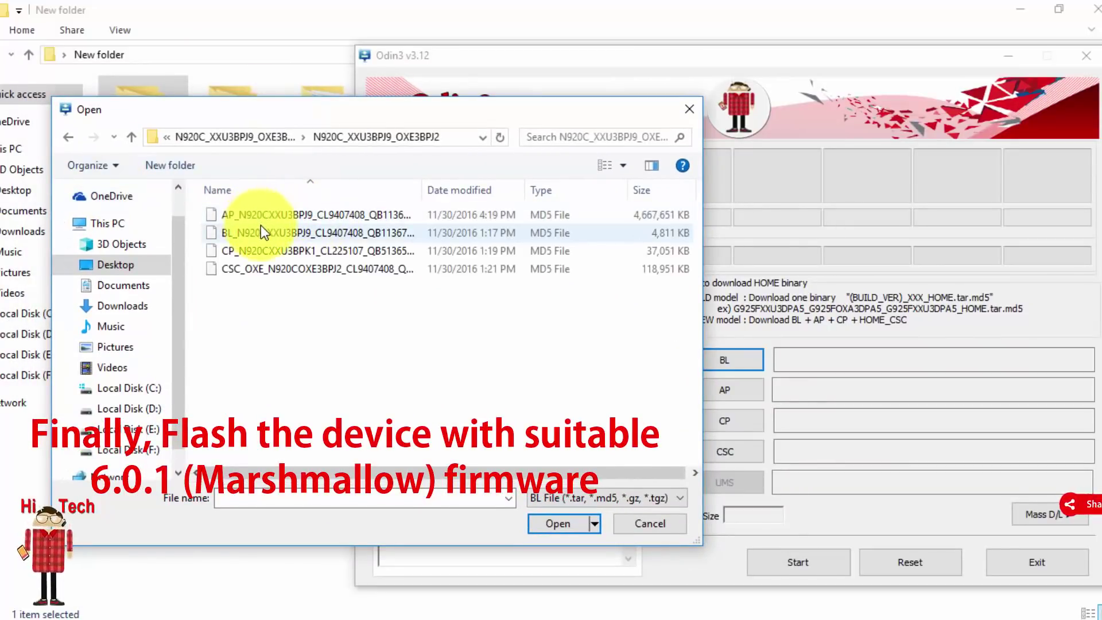
drag(373, 109, 508, 102)
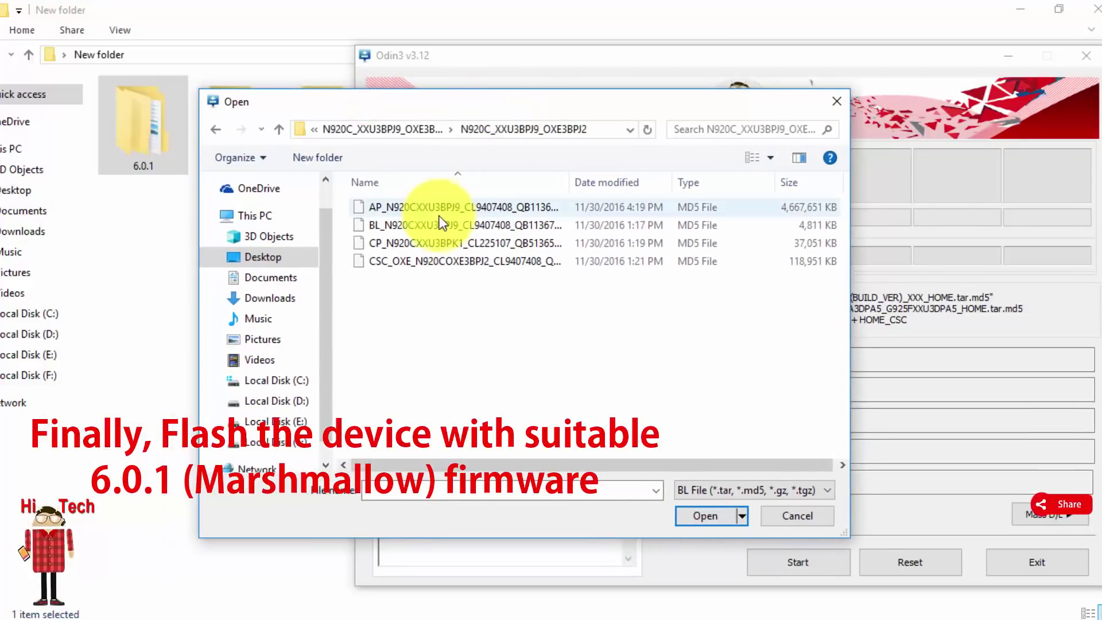
double_click(421, 225)
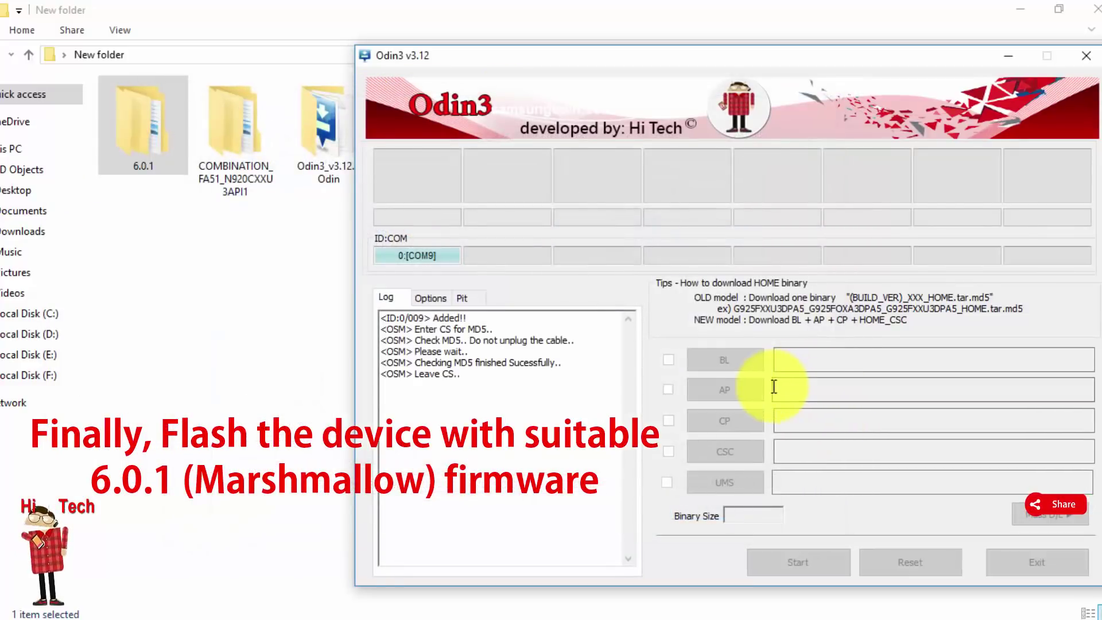
Load the AP_N920CXXU3BPJ9 MD5 file from the same extracted firmware folder as the AP file
click(742, 391)
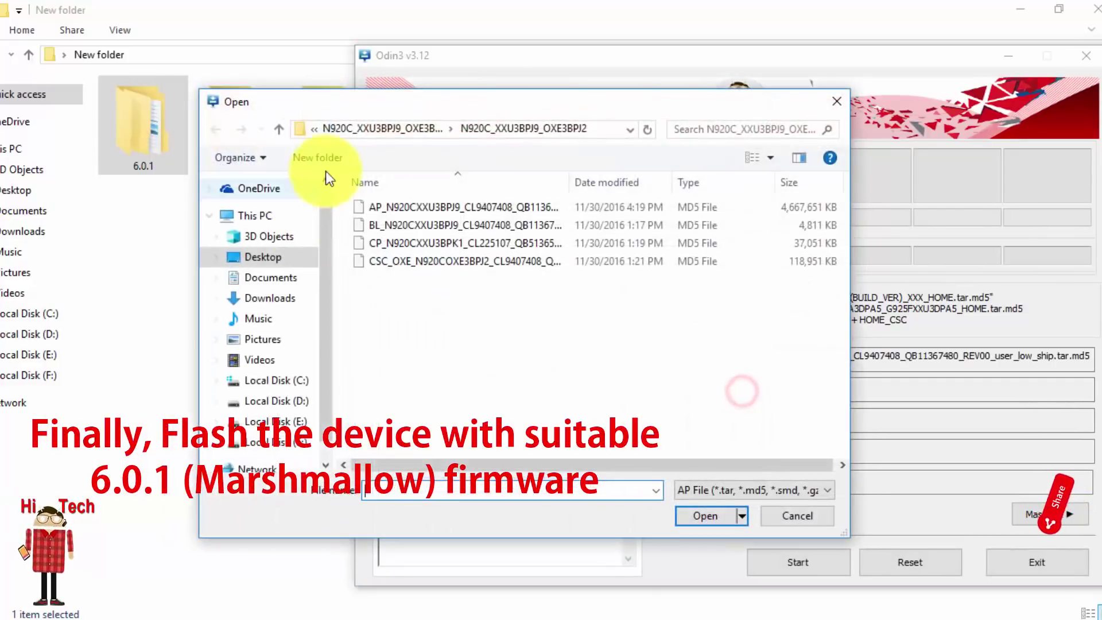
click(412, 206)
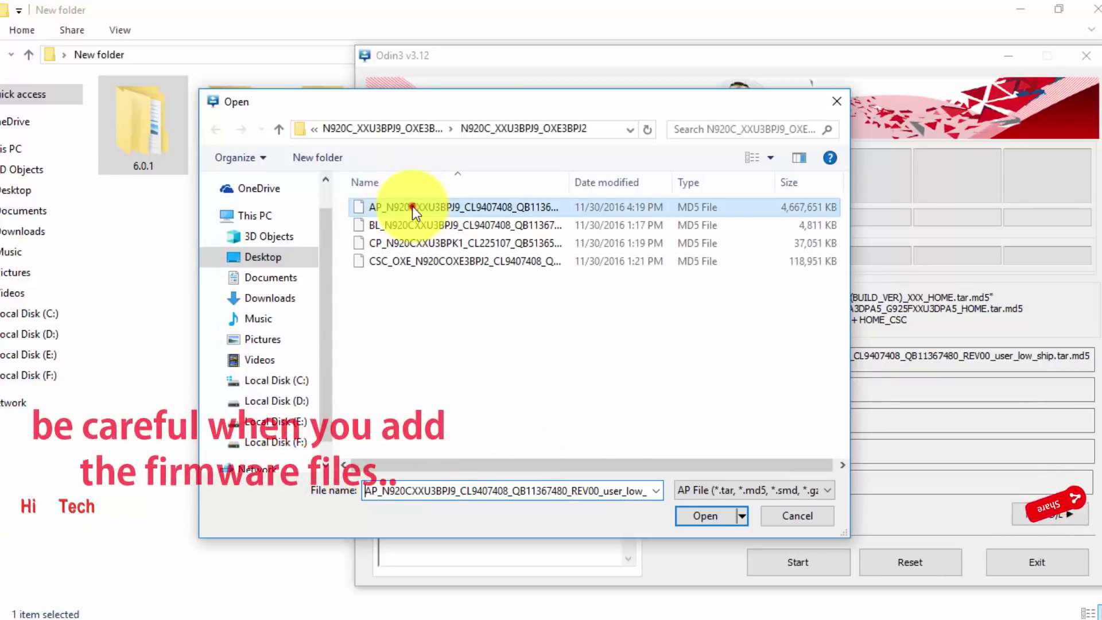
double_click(412, 206)
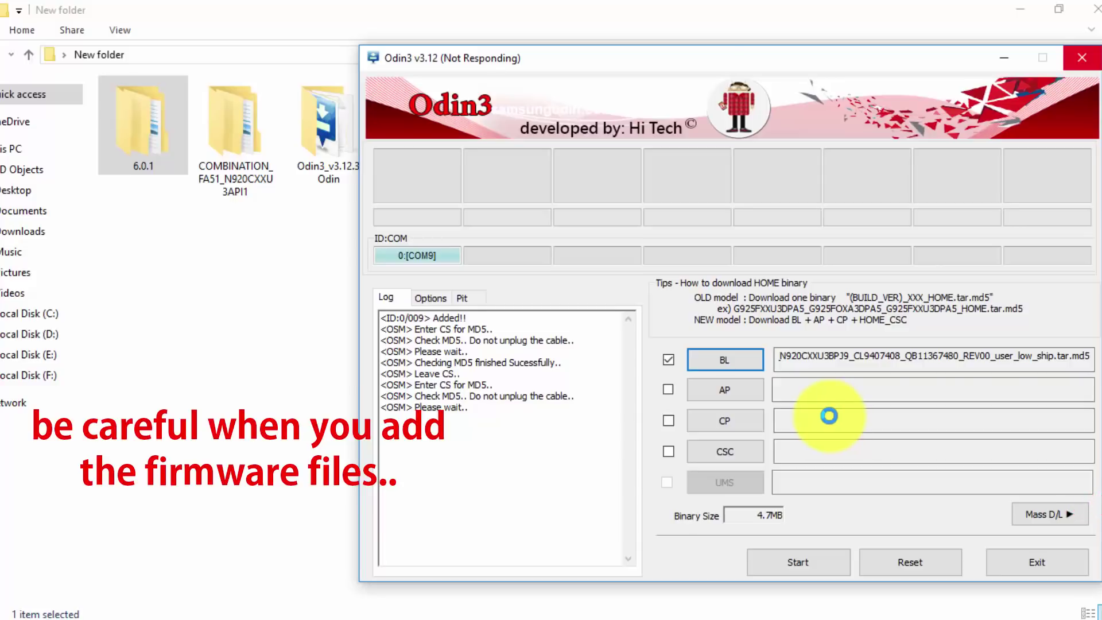
Load CP_N920CXXU3BPK1_CL225107_QB5136517_SIGNED.tar.md5 from the extracted firmware folder as the CP file
click(745, 412)
click(430, 246)
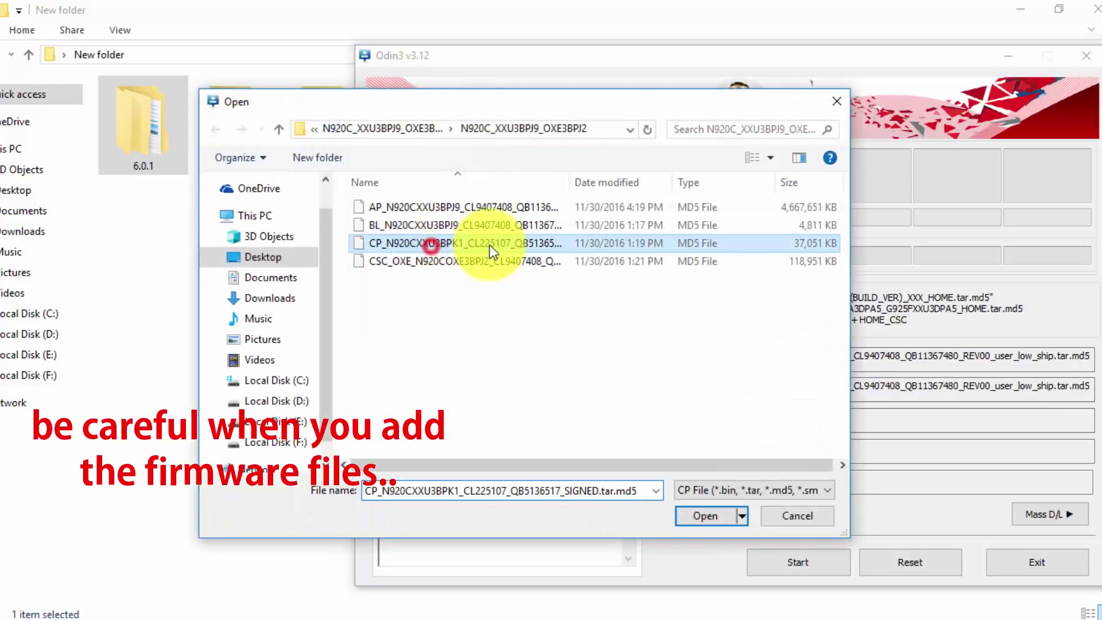
double_click(445, 242)
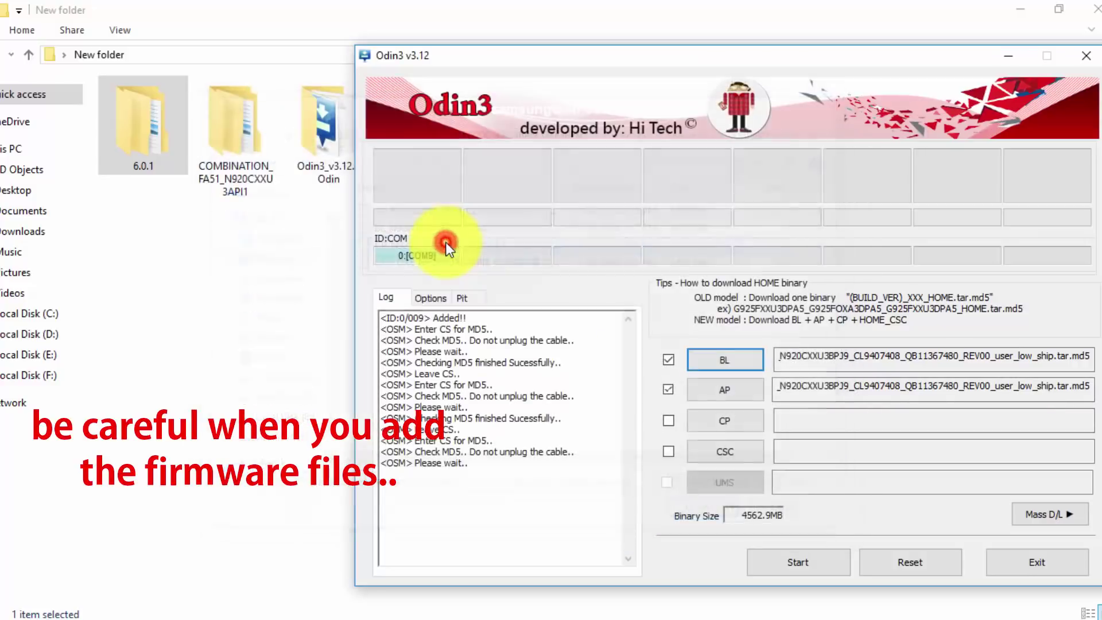
Load the CSC_OXE_N920COXE3BPJ2 MD5 file as the CSC file and start flashing the device with the four firmware files
click(734, 451)
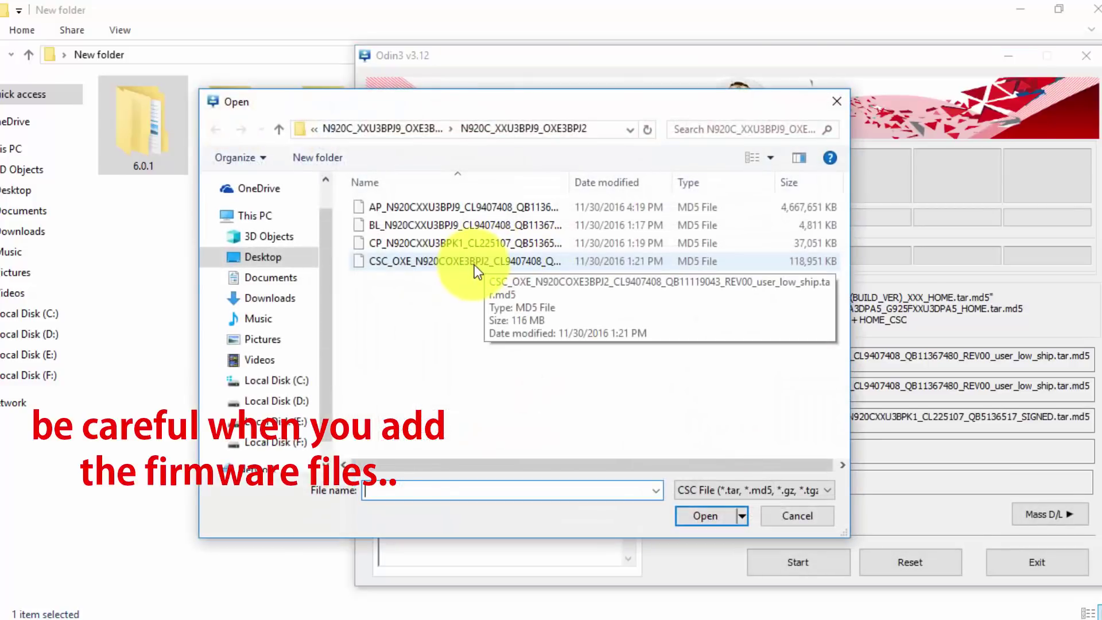
double_click(474, 261)
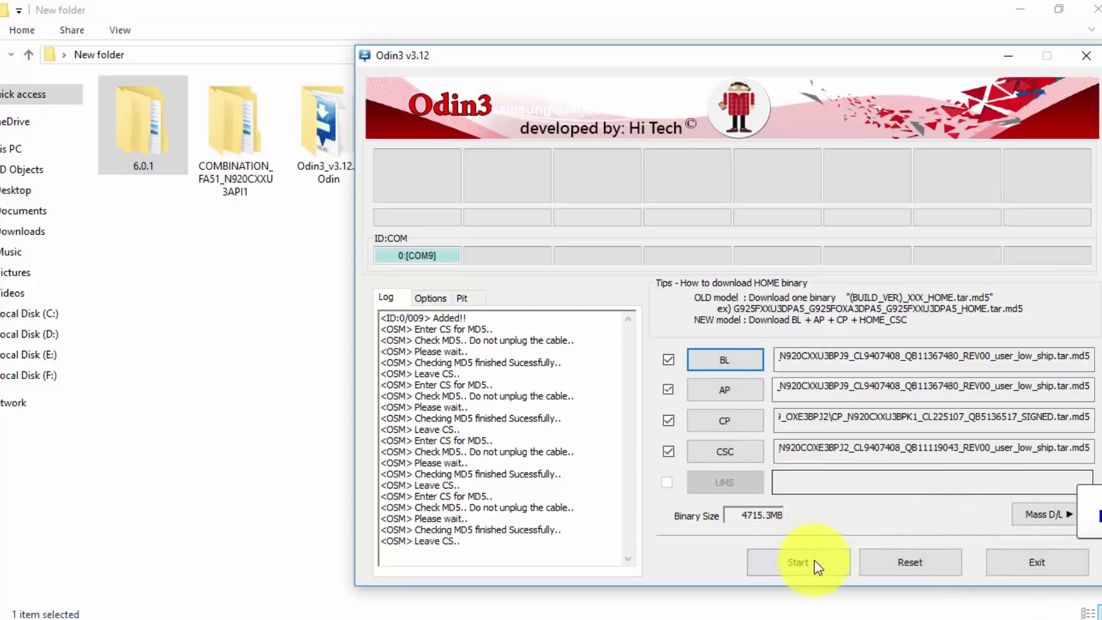
click(777, 556)
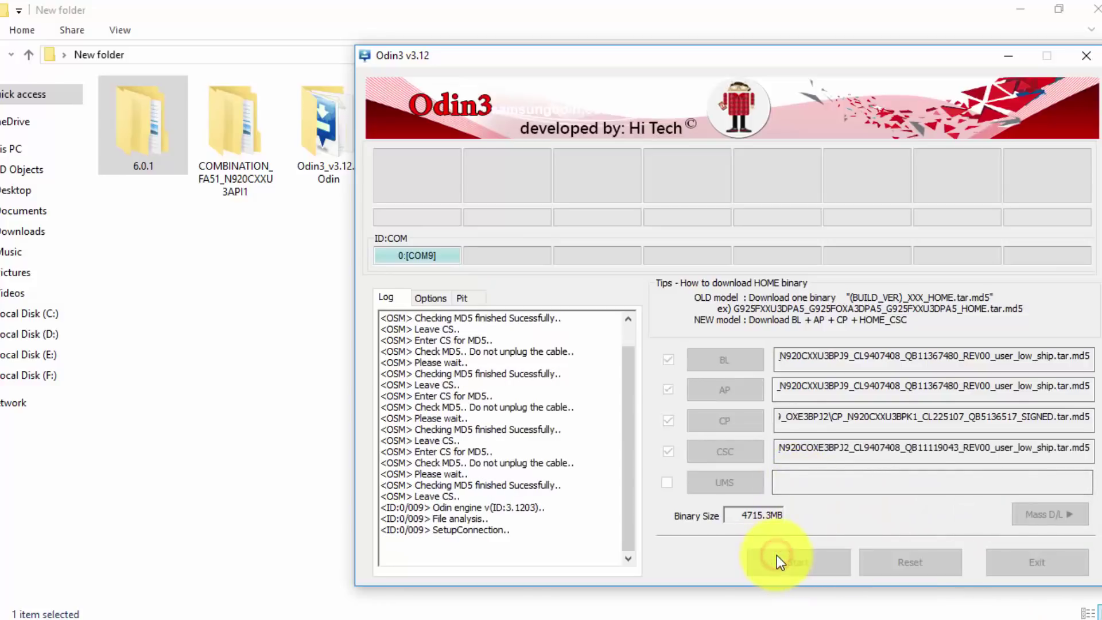